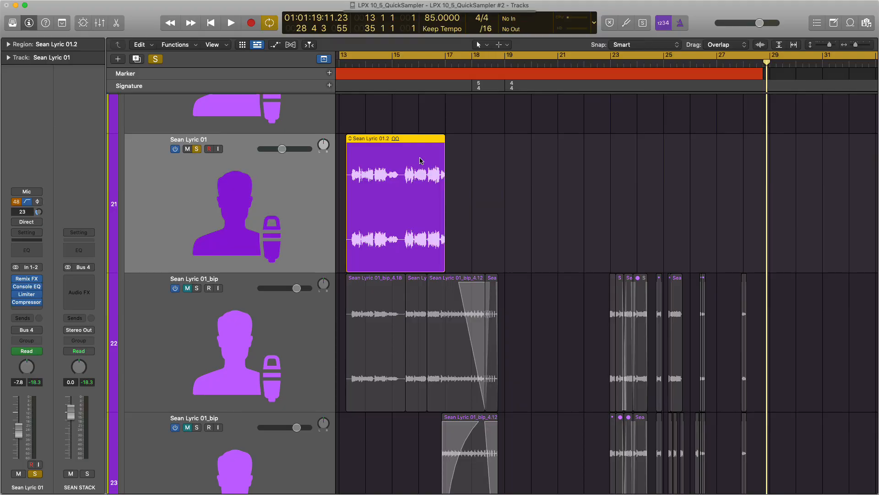
Step: Bounce the selected Sean Lyric 01.2 region in place to a new track, leaving the source and with normalizing off
key("ctrl+b")
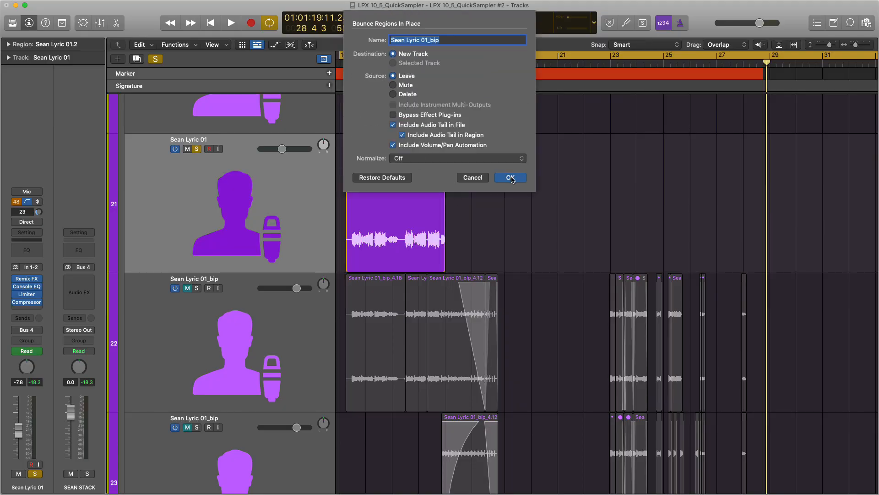
key("Return")
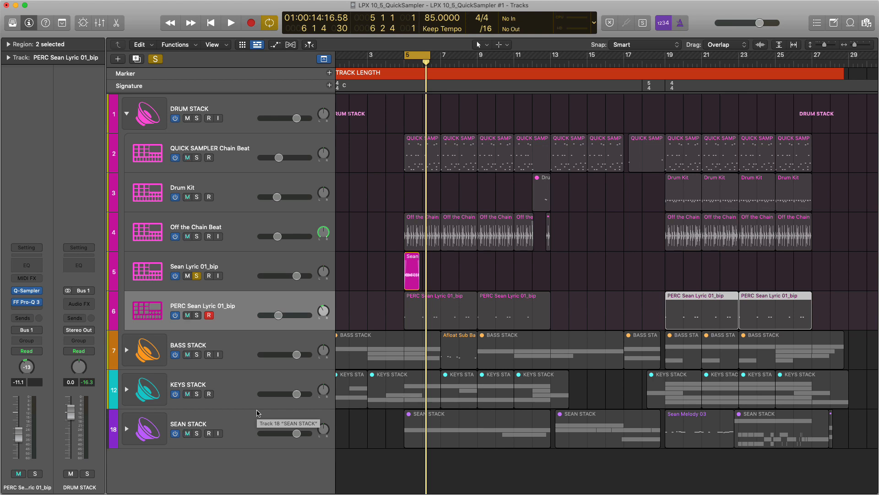
Step: Examine the Sean Lyric 01_bip region's stuttered waveform up close and play it back
left_click_drag(393, 247, 487, 314)
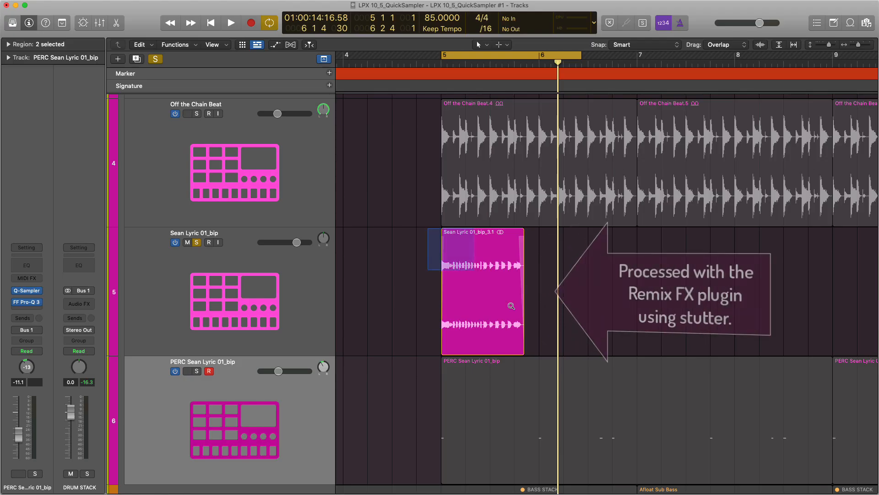
key("z")
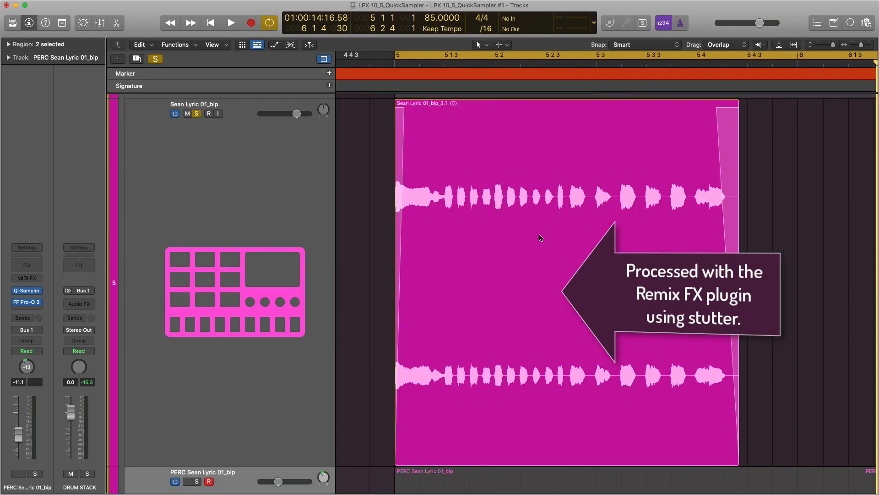
left_click(541, 235, "ctrl+alt")
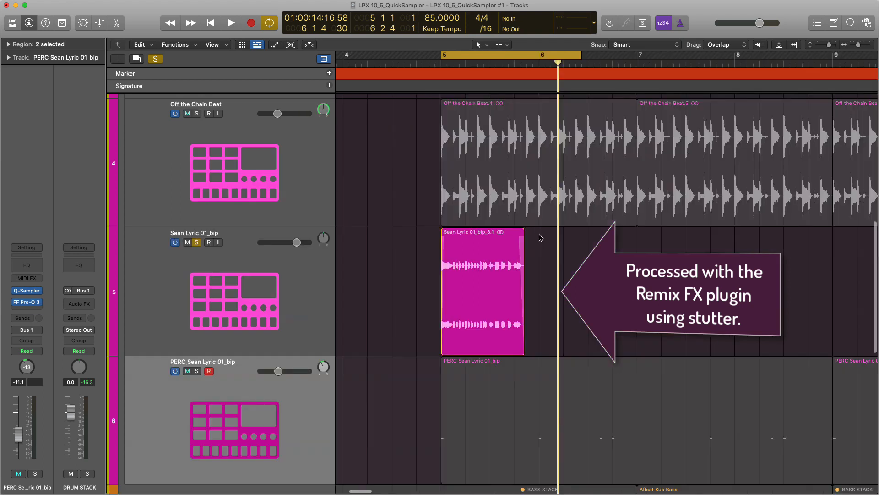
key("space")
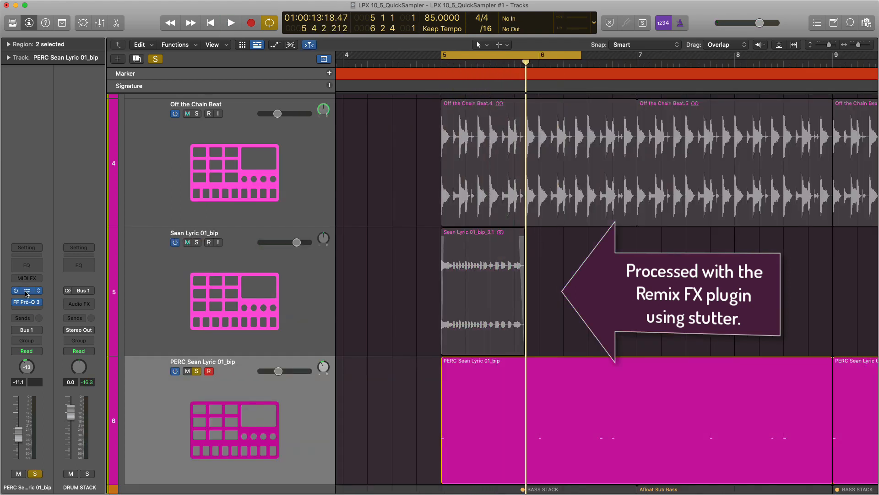
Step: Inspect the Quick Sampler settings on the PERC Sean Lyric 01_bip track, including its amp envelope, and close the plug-in
left_click(27, 291)
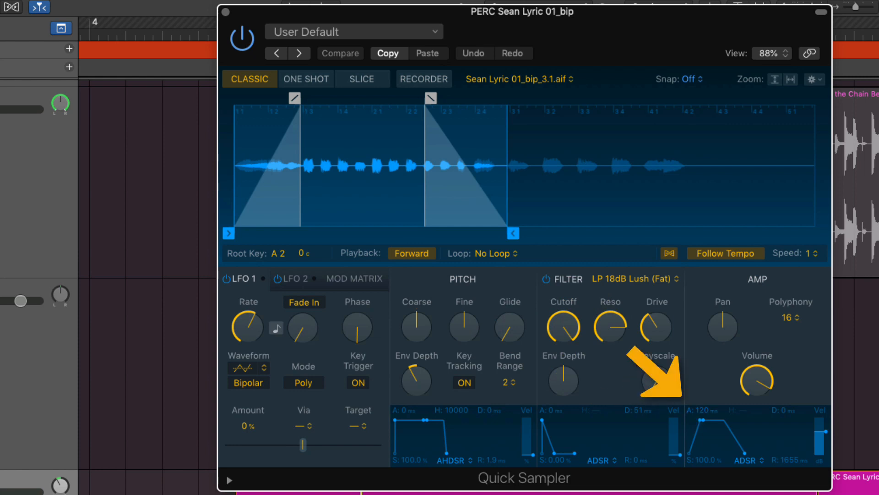
left_click(225, 12)
key("z")
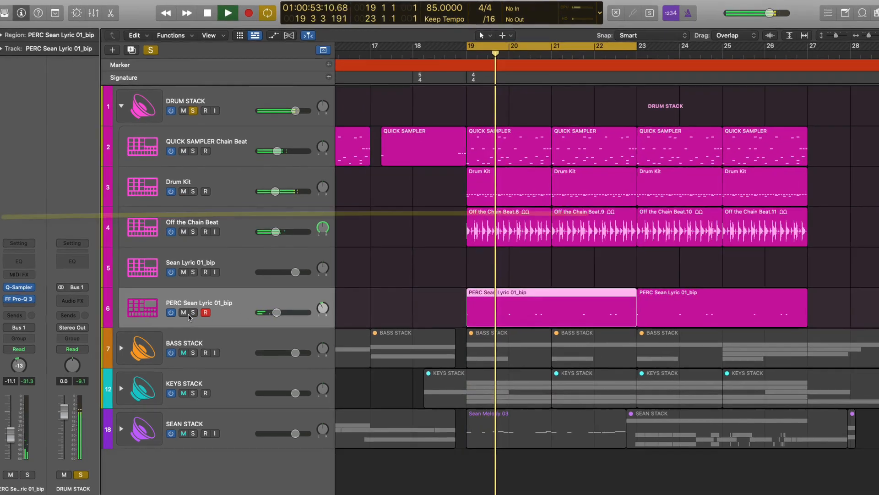
Step: Raise the volume of the PERC Sean Lyric 01_bip track during playback
left_click_drag(277, 313, 280, 313)
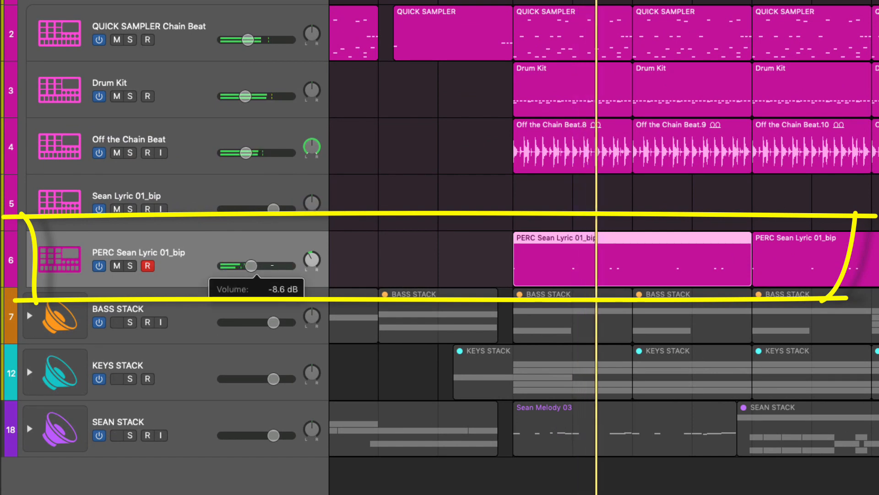
left_click_drag(251, 266, 274, 265)
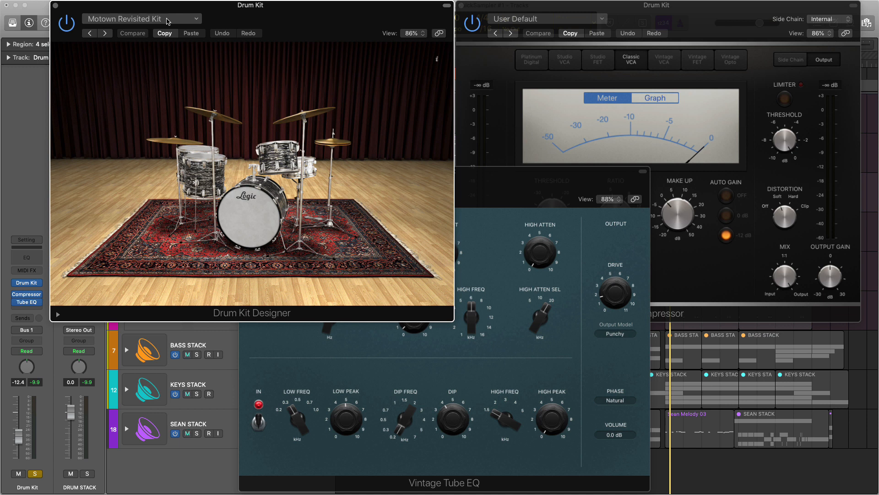
Step: Review the Drum Kit track's Compressor and audition the drums with it bypassed and re-enabled
left_click(724, 9)
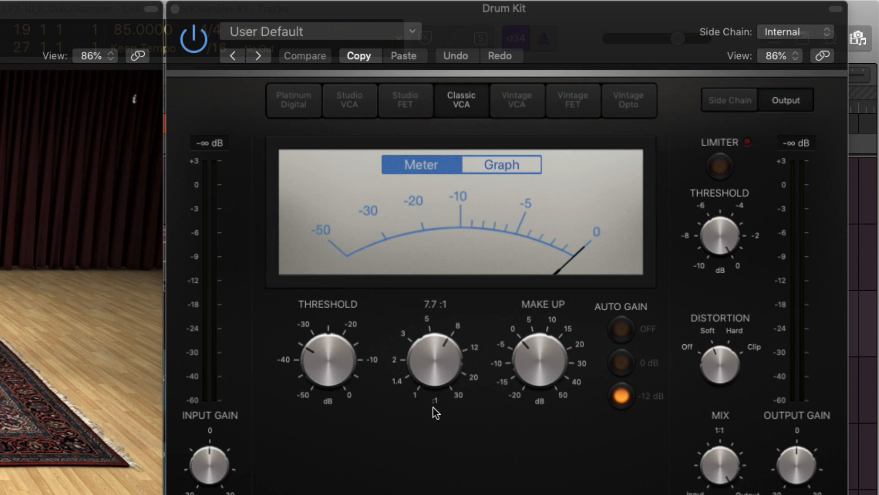
mouse_move(325, 361)
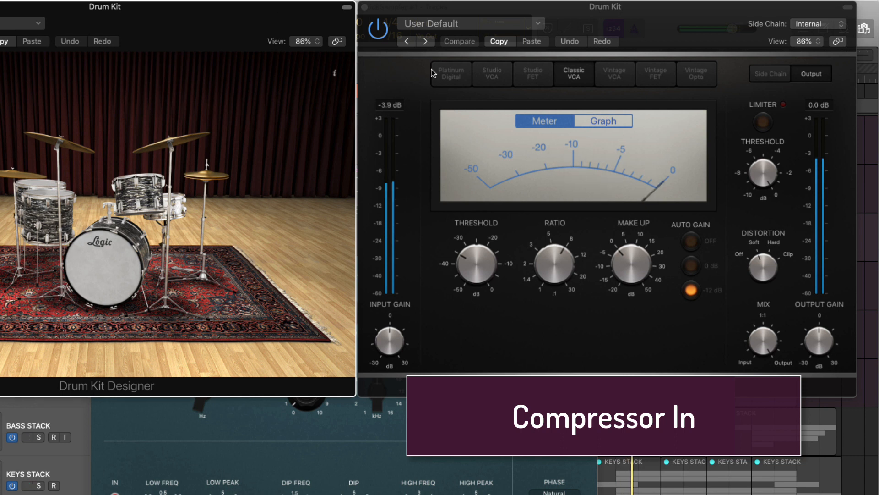
left_click(378, 29)
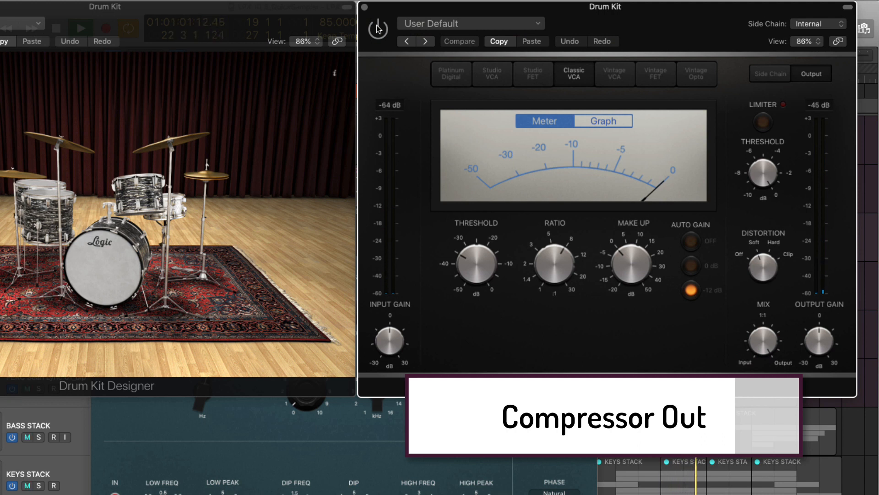
left_click(378, 29)
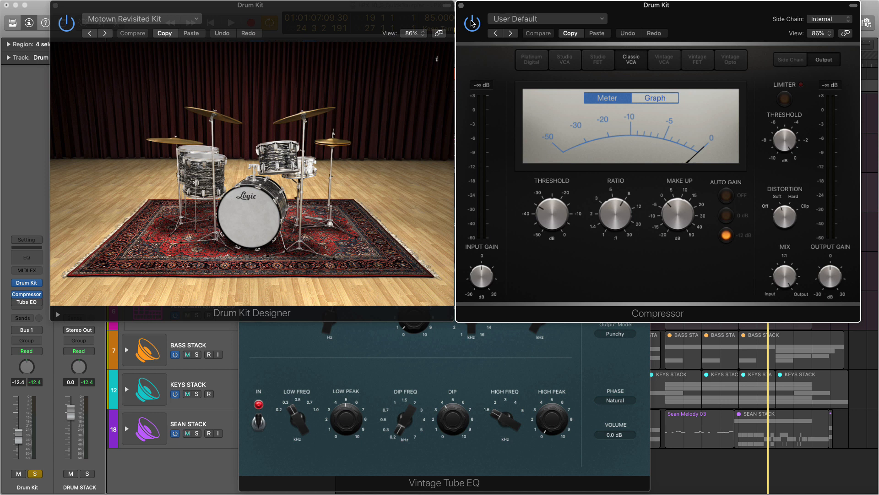
Step: Slightly adjust Low Atten on the Drum Kit's Vintage Tube EQ and audition the drums with the EQ bypassed and enabled
left_click(501, 348)
left_click_drag(356, 250, 356, 252)
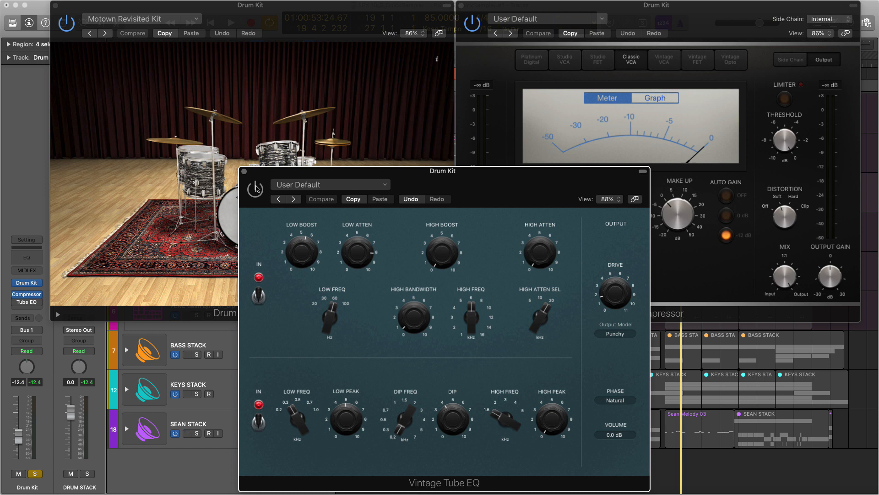
key("space")
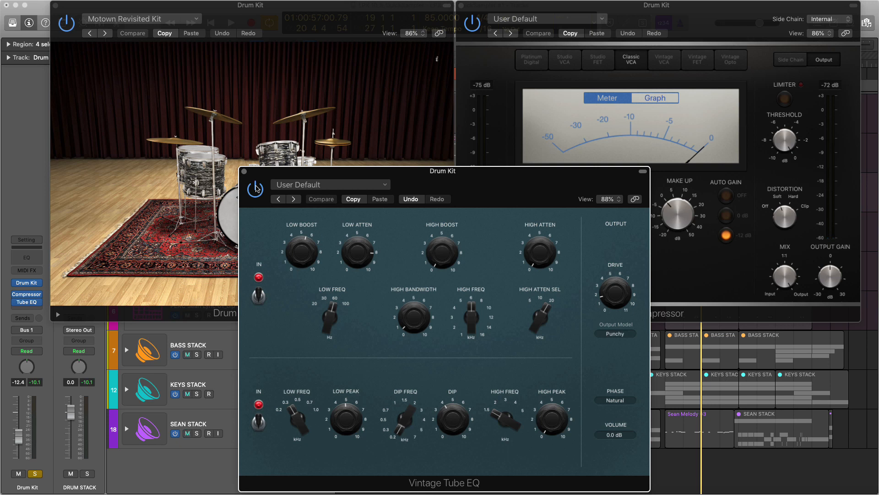
key("space")
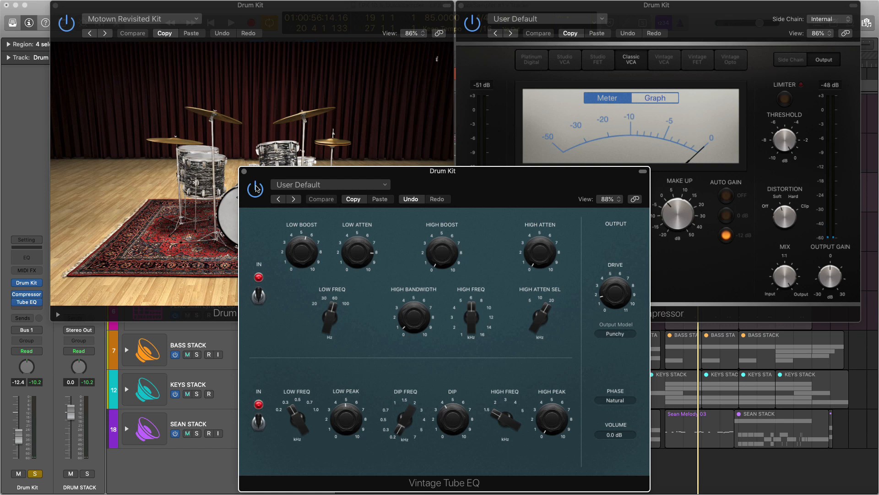
Step: Audition the Drum Kit track with both its Compressor and Vintage Tube EQ bypassed, and turn the EQ back on
left_click(475, 20)
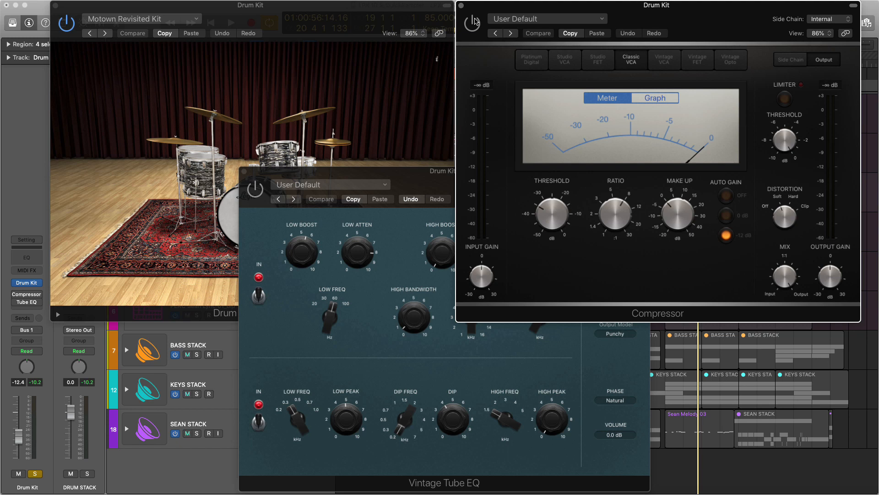
key("space")
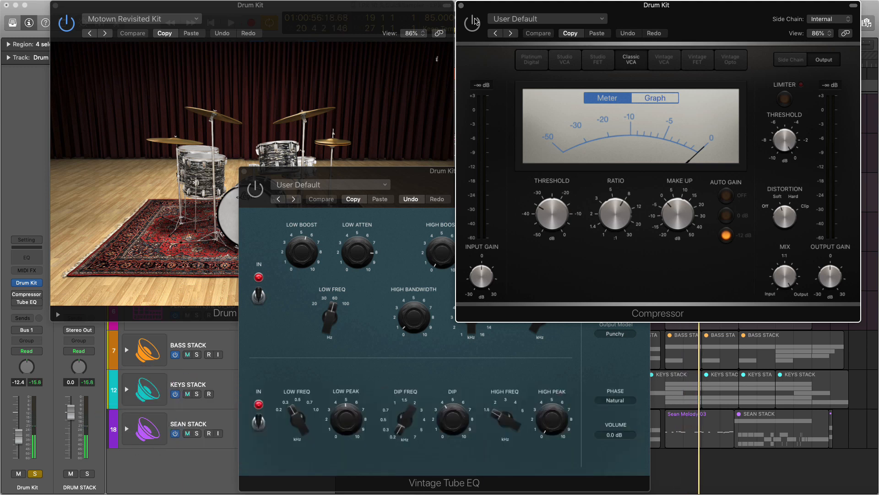
left_click(255, 185)
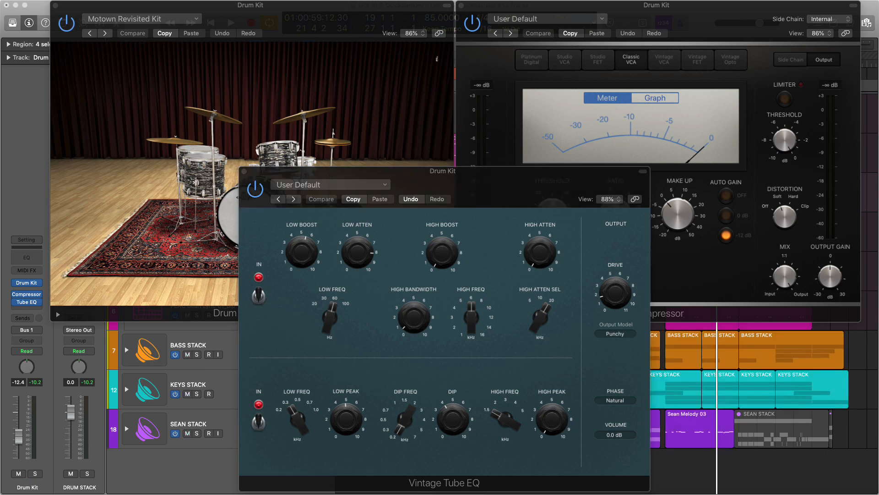
Step: Compare the drums within the full mix with the Compressor and Vintage Tube EQ bypassed and both re-enabled
key("s")
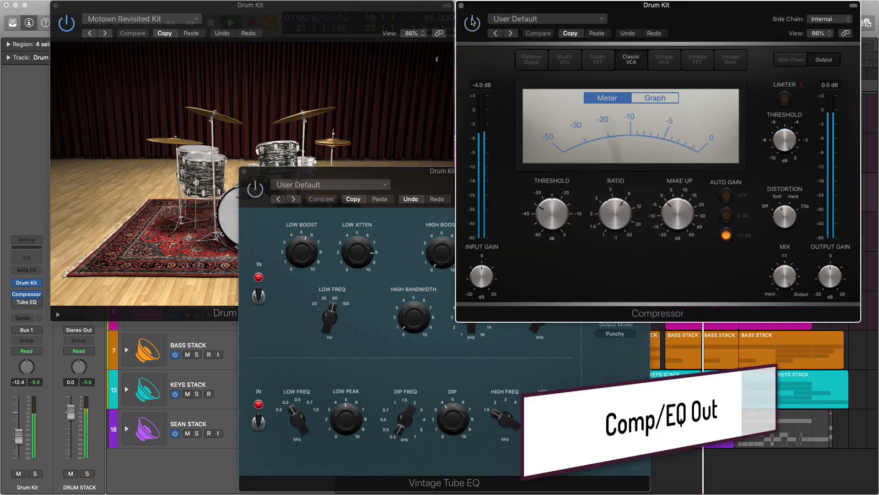
left_click(472, 23)
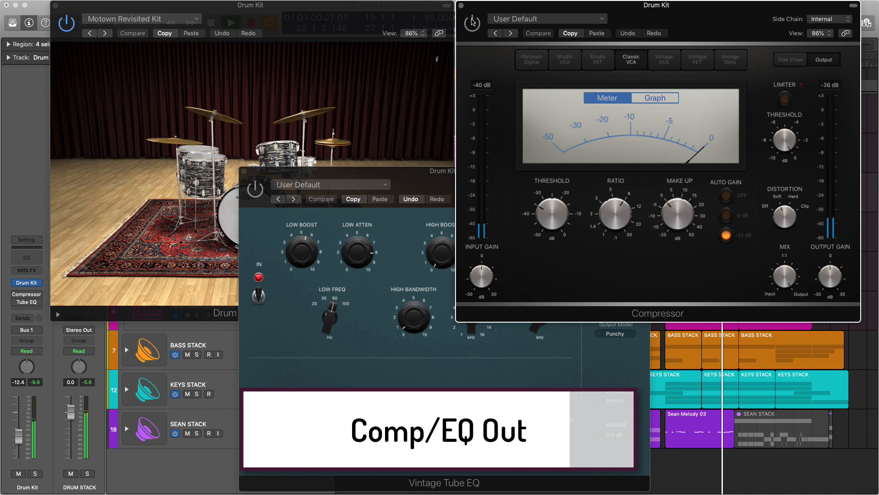
left_click(473, 23)
left_click(255, 189)
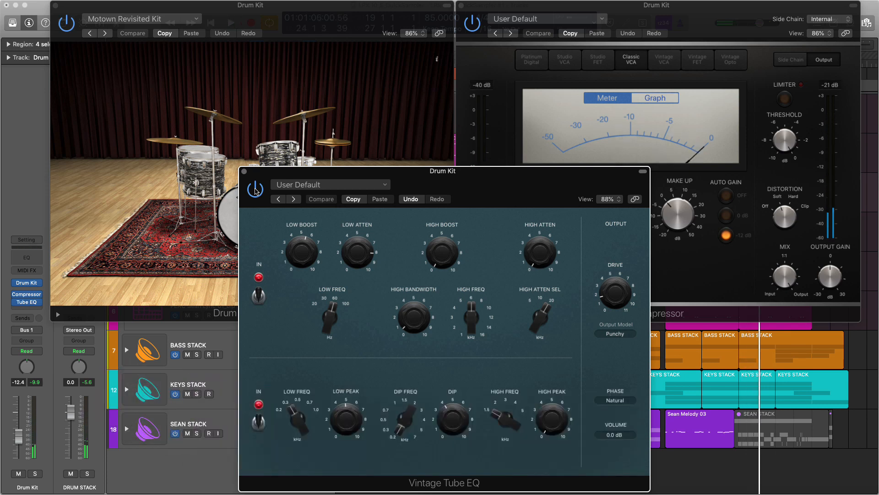
left_click(686, 17)
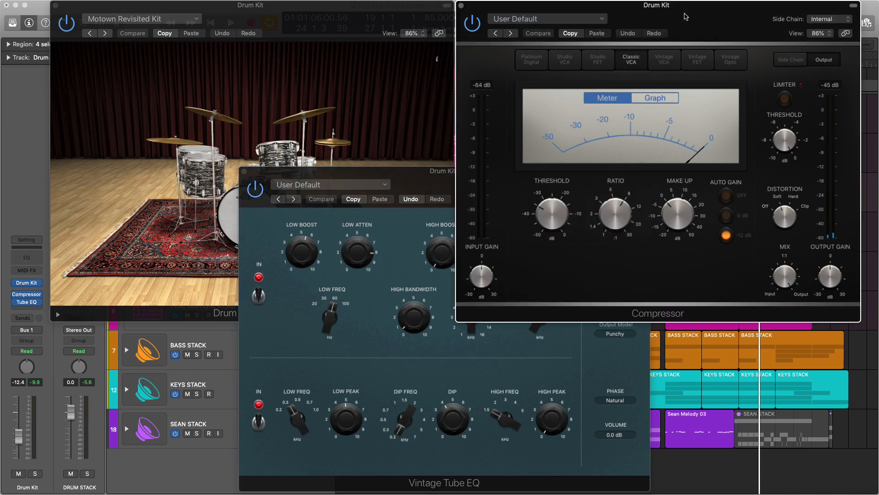
mouse_move(593, 228)
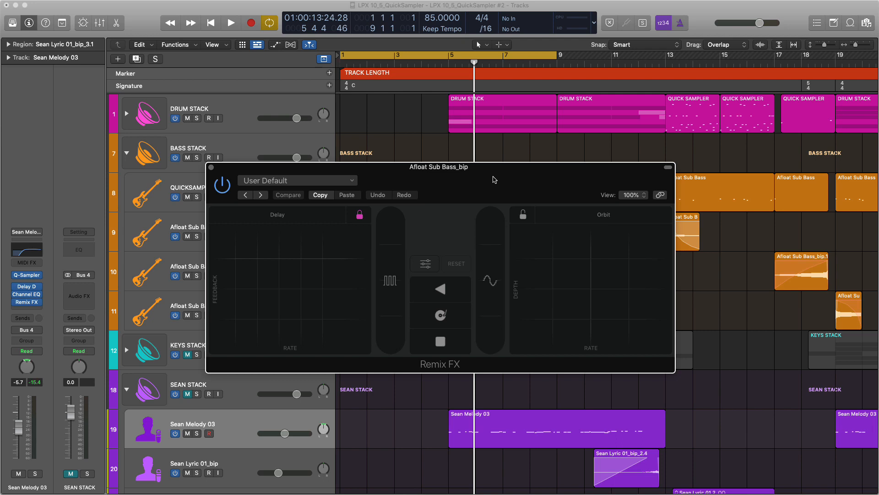
Step: Close the Remix FX plug-in and search the Apple Loops for "Riser", browsing the matching loops
left_click(211, 167)
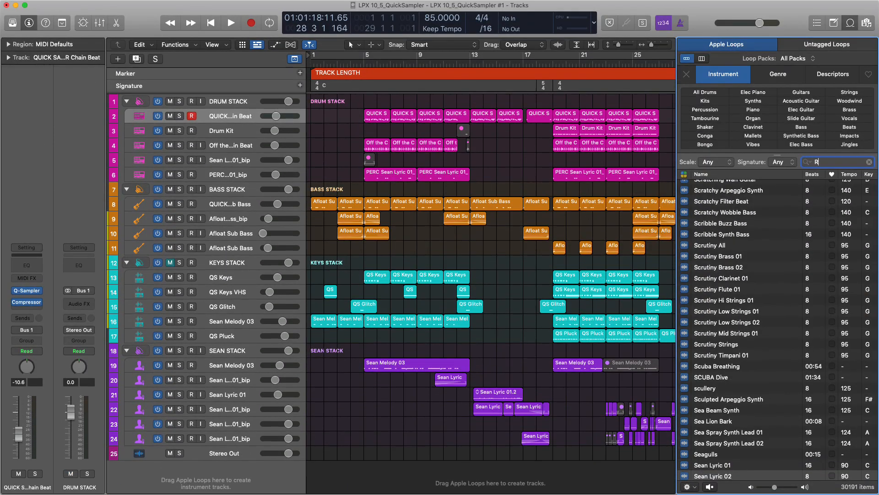
type("r")
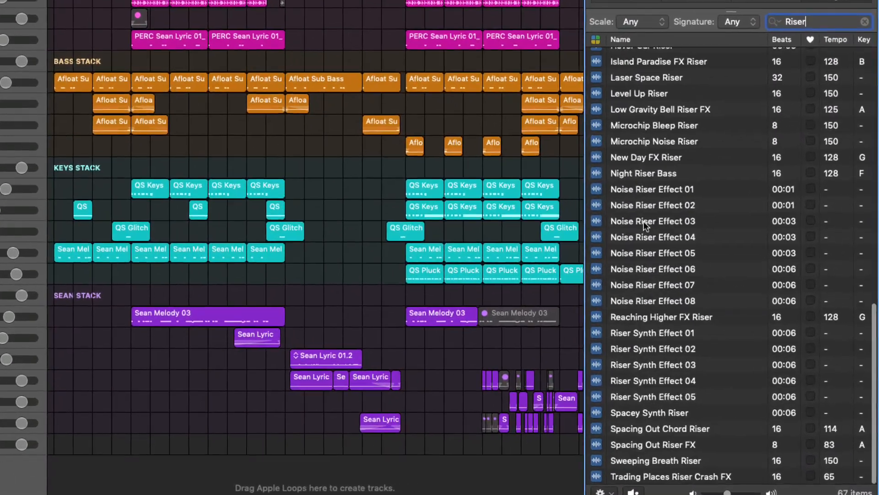
scroll(695, 277, "up", 5)
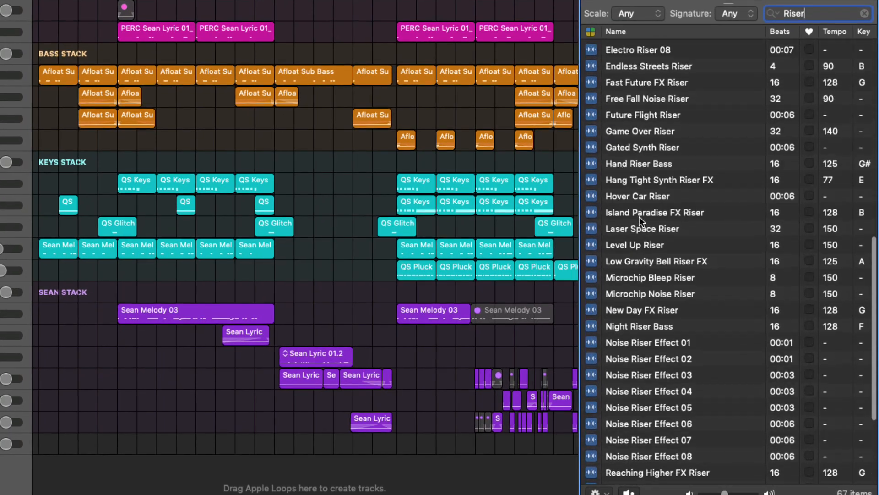
scroll(639, 216, "up", 5)
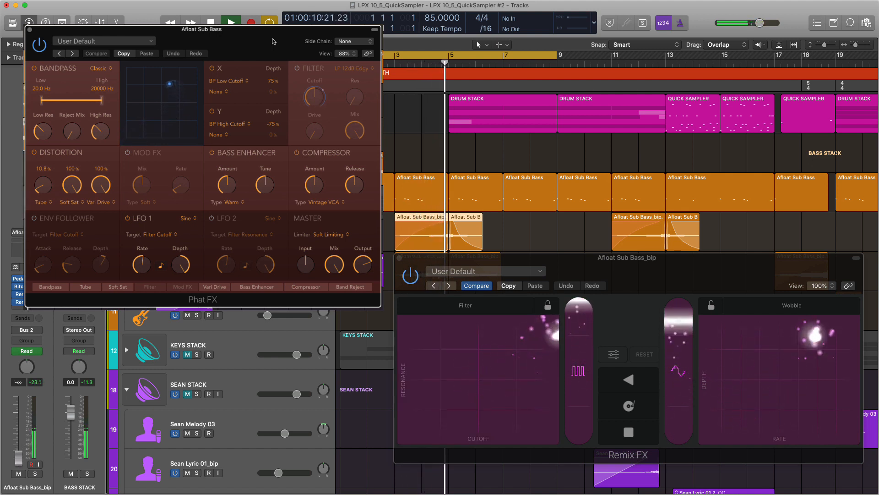
Step: Close the Phat FX and Remix FX windows of the bass tracks and stop playback
left_click(30, 29)
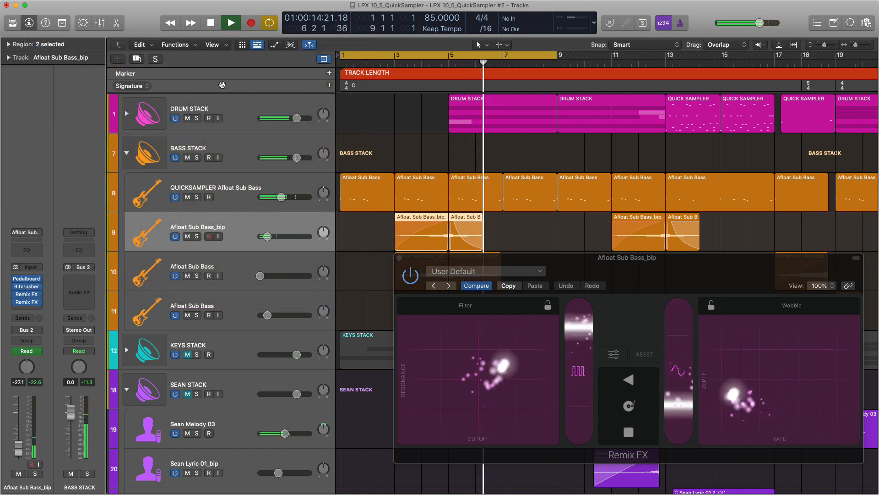
key("space")
left_click(399, 258)
key("space")
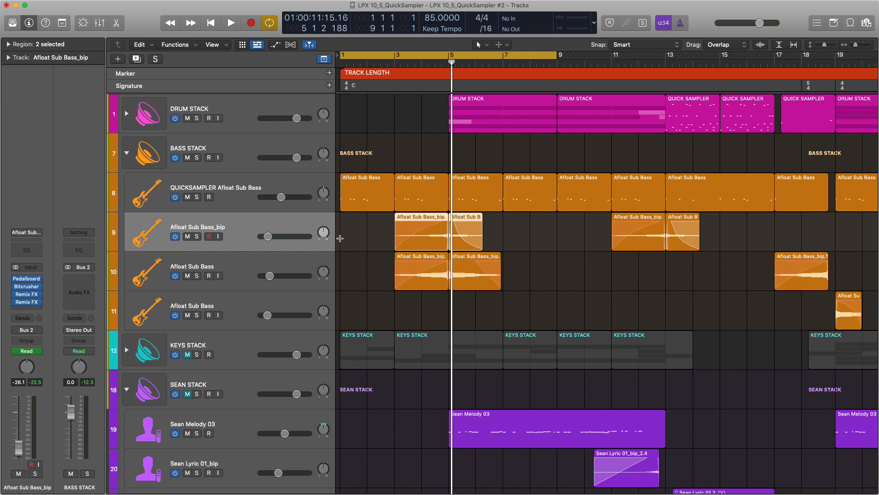
Step: Show track automation and examine the volume curves on the Afloat Sub Bass tracks around bar 5
key("a")
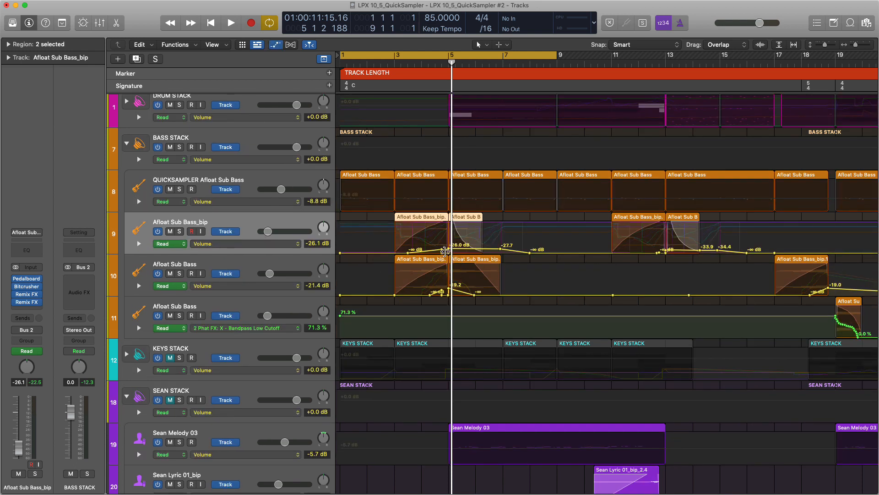
left_click_drag(482, 313, 423, 264)
left_click_drag(434, 257, 477, 316)
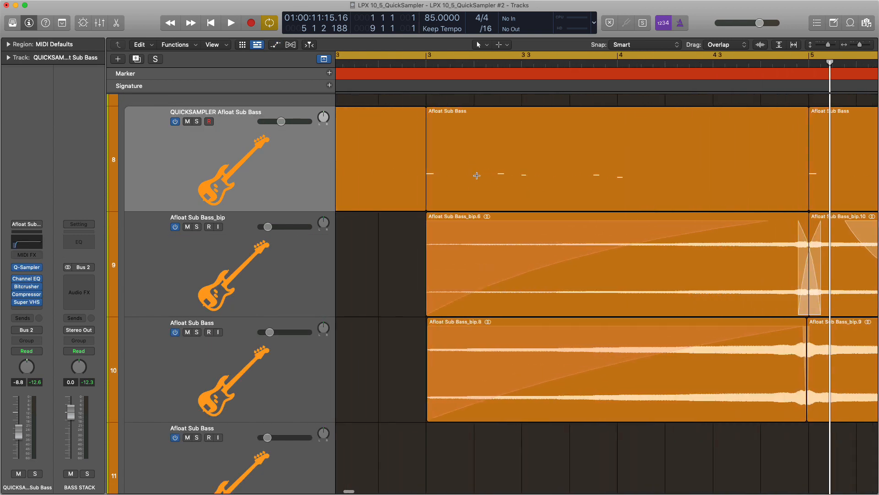
Step: Set the cycle range from bar 3 to 3 3 and divide the QUICKSAMPLER Afloat Sub Bass region at 3 1 4 179
left_click(432, 57)
left_click_drag(431, 57, 523, 65)
left_click_drag(428, 201, 472, 201)
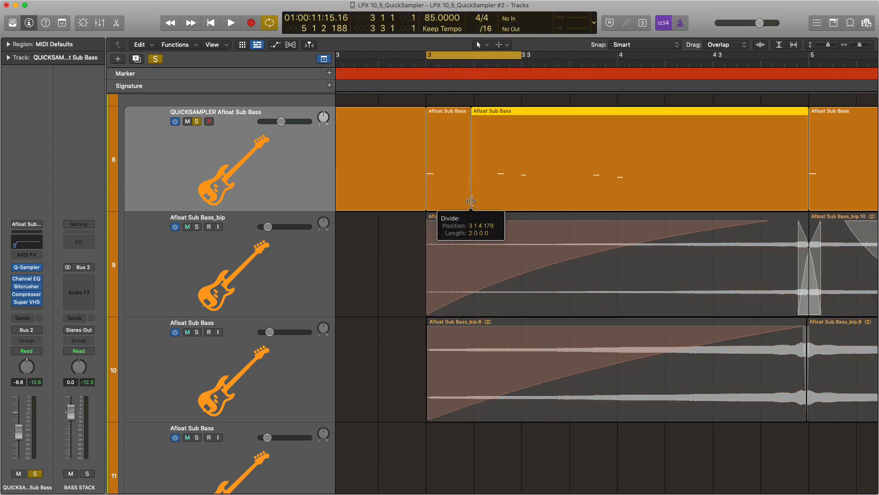
key("space")
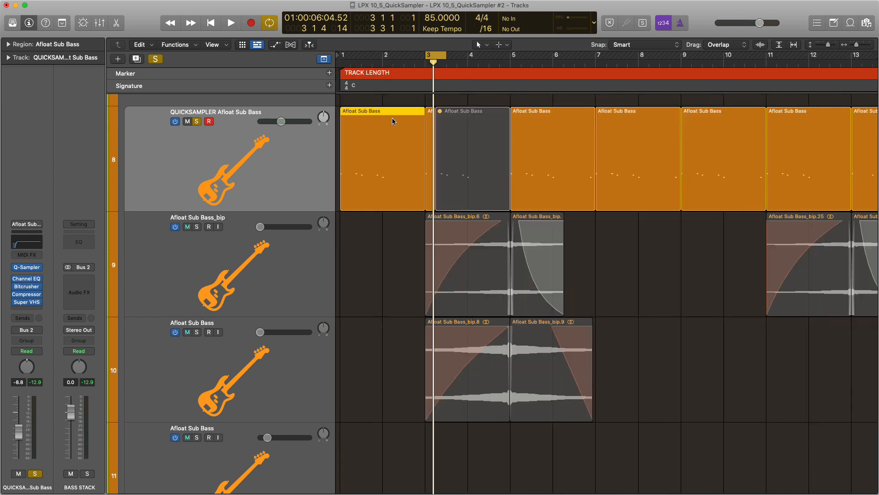
Step: Mute the Afloat Sub Bass region at bar 1 and bounce the short bar 3 region in place to a new track
key("ctrl+m")
left_click(430, 122)
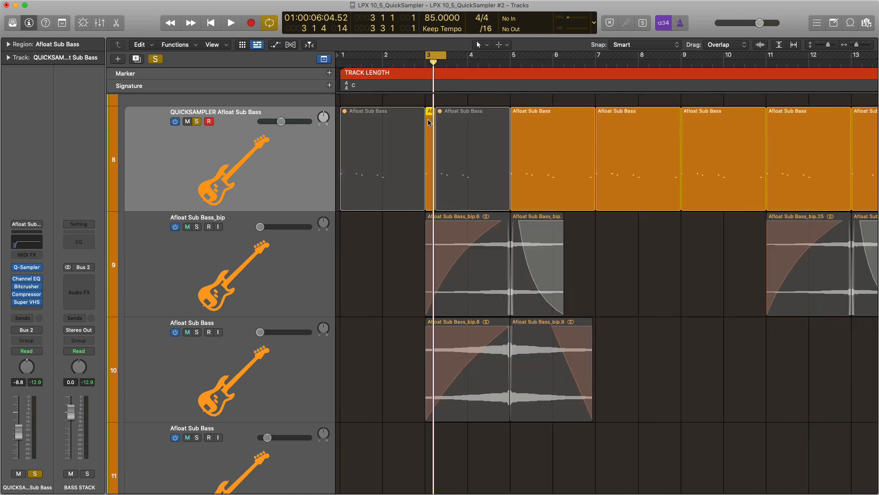
key("ctrl+b")
left_click(517, 177)
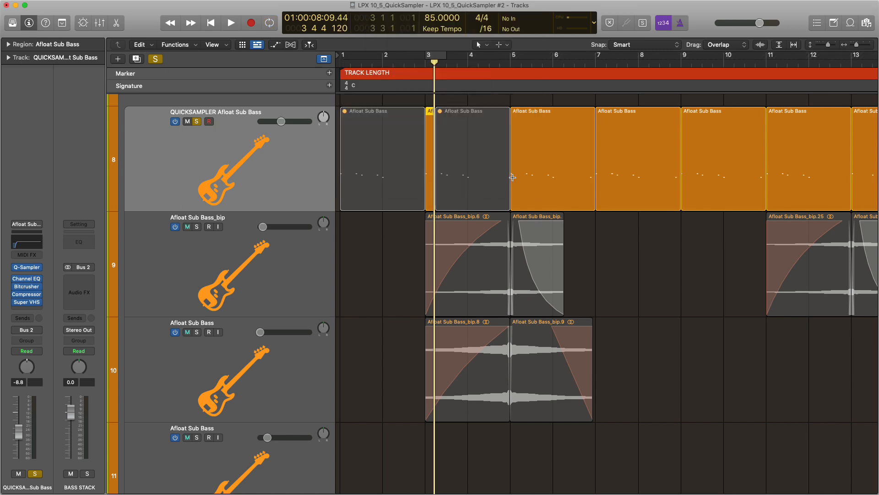
left_click_drag(399, 188, 496, 340)
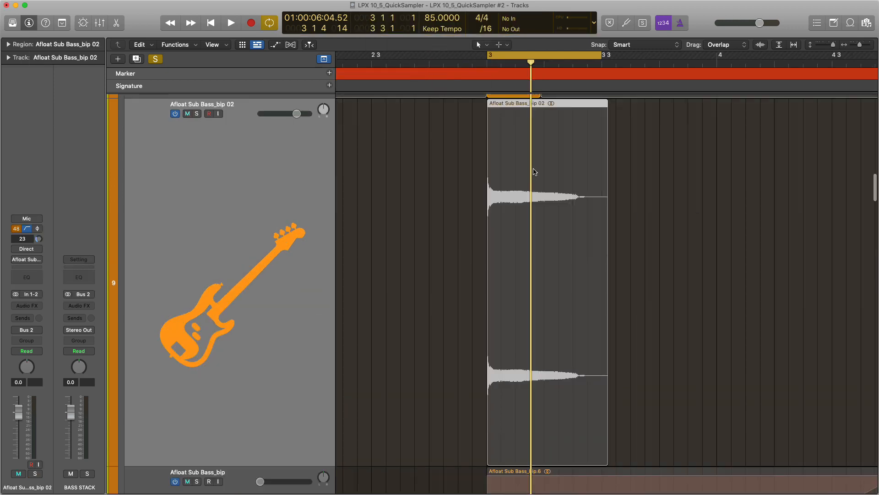
Step: Solo the bounced Afloat Sub Bass_bip 02 track instead of the QUICKSAMPLER track and play it
left_click(197, 114)
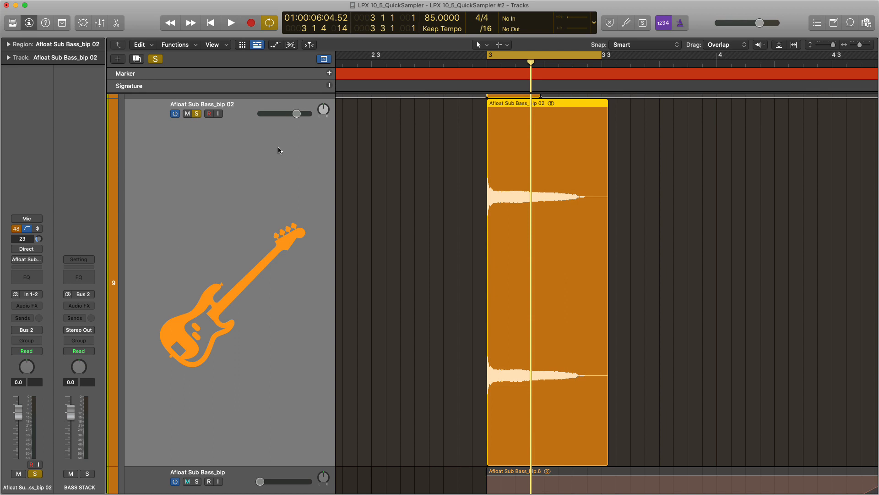
left_click(367, 197, "ctrl+alt")
left_click(197, 121)
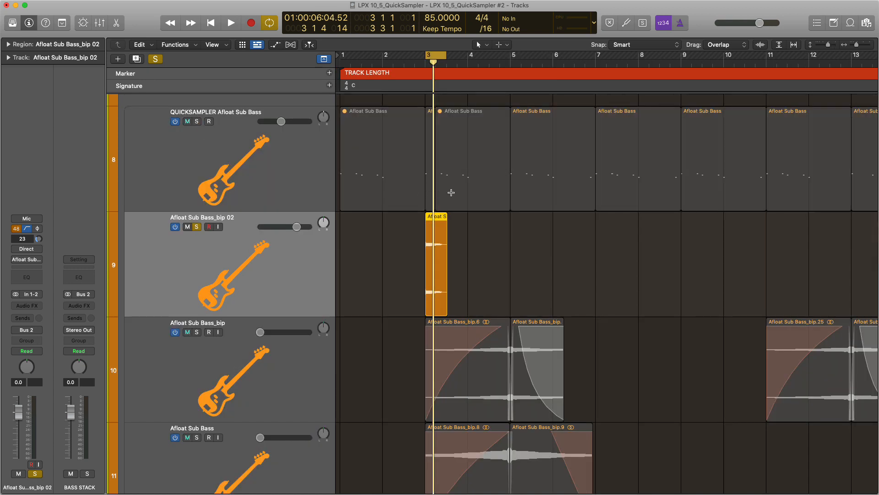
key("space")
Step: Time-stretch the bounced region to end at bar 5 and copy it to start at bar 5
left_click_drag(443, 310, 532, 300)
left_click_drag(470, 244, 554, 260)
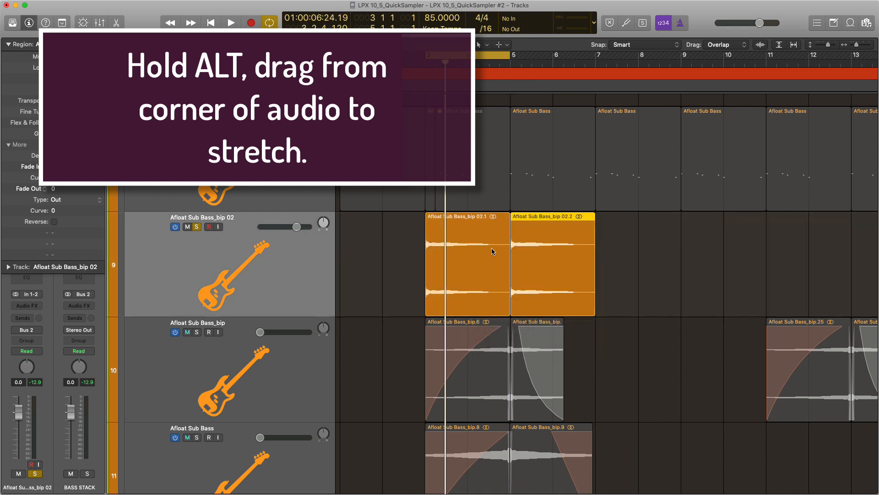
Step: Reverse the first bounced region and crossfade it into the second one at bar 5
left_click(466, 226)
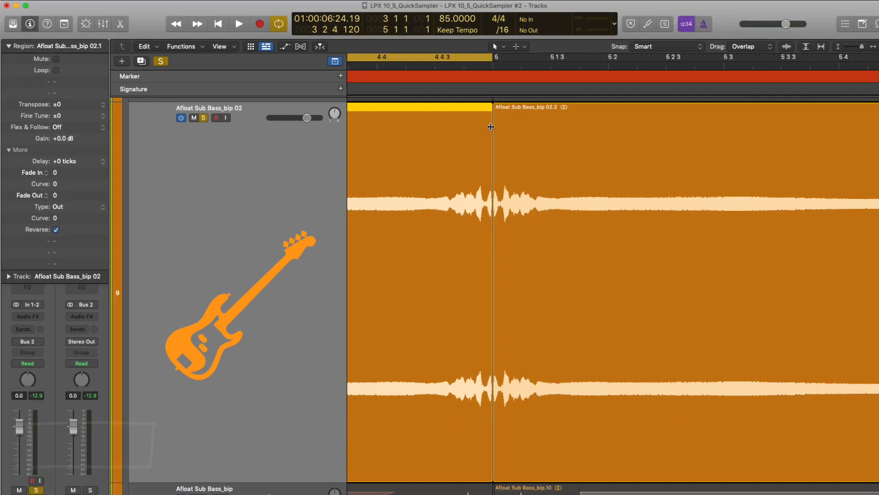
left_click_drag(482, 114, 447, 115)
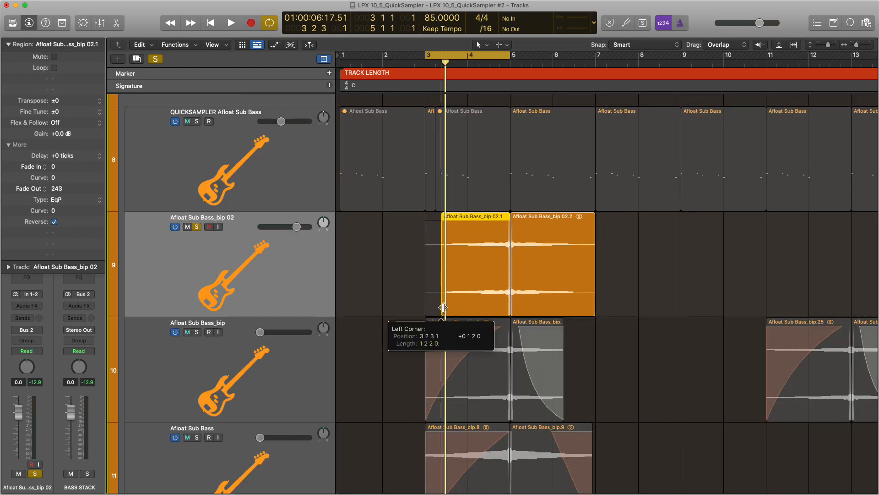
Step: Trim the reversed region's start to bar 3 3 and give it a 3367 fade-in with curve -10, switching the fade mode
left_click_drag(443, 307, 448, 307)
left_click_drag(457, 223, 484, 227)
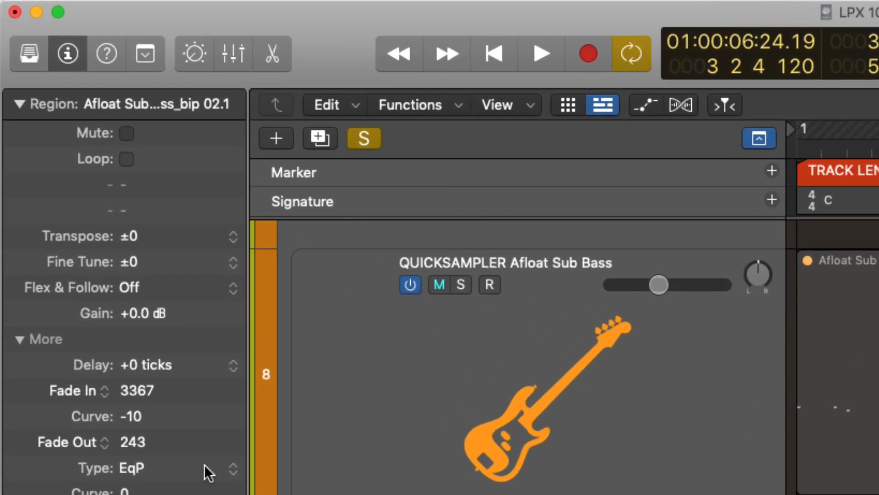
left_click(97, 391)
left_click(97, 405)
Step: Select both bounced regions and audition the reversed swell into the second region
left_click(875, 490, "shift")
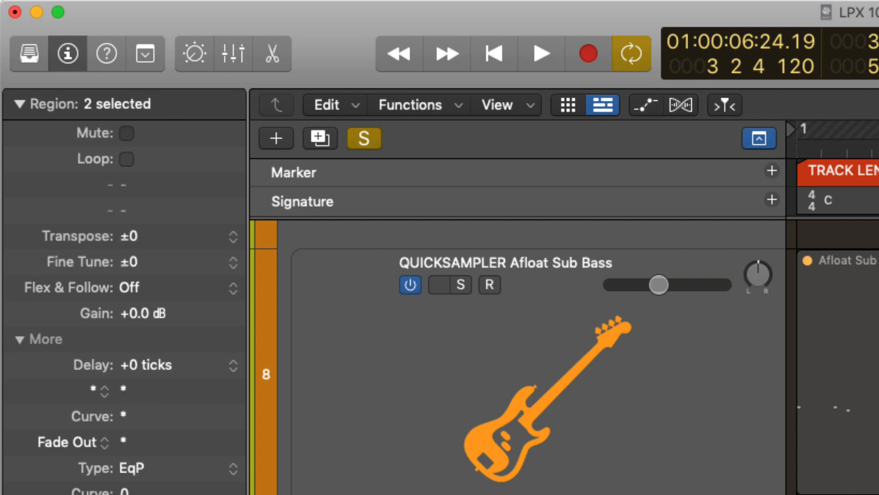
key("space")
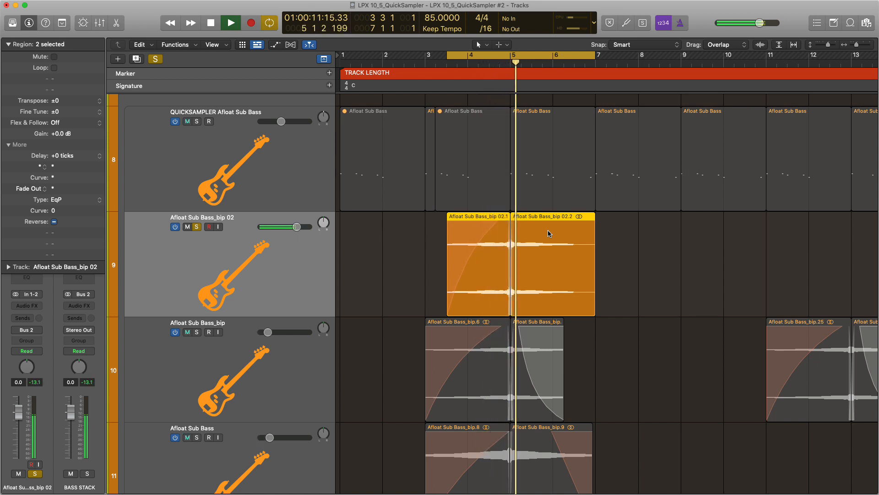
key("space")
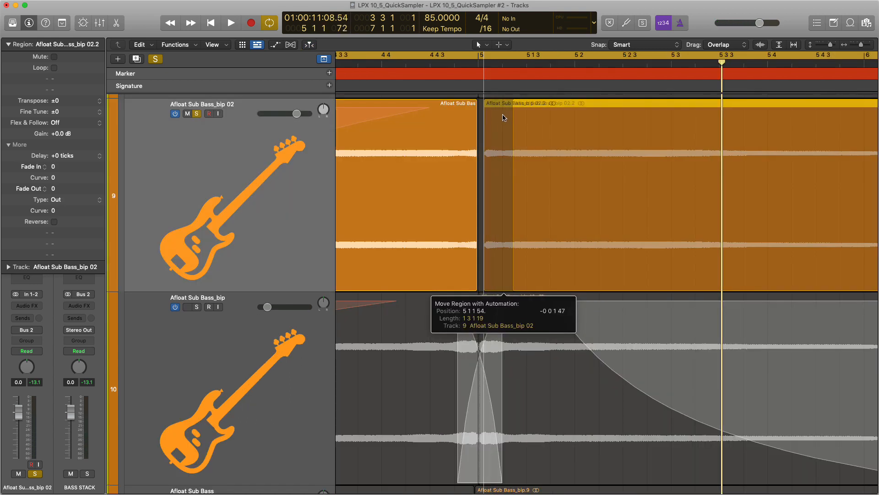
Step: Move the second bounced region back against the reversed one near bar 5, fine-tune their crossfade and audition the transition
left_click_drag(505, 118, 496, 119)
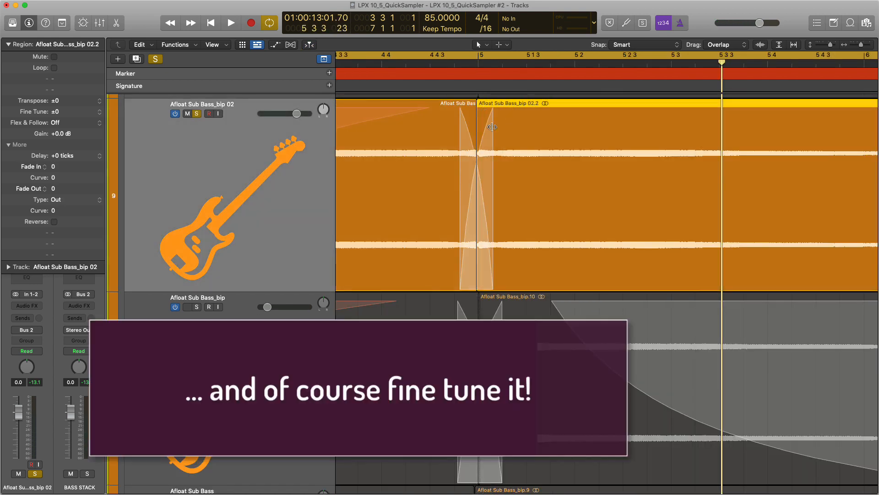
left_click(516, 137, "ctrl+alt")
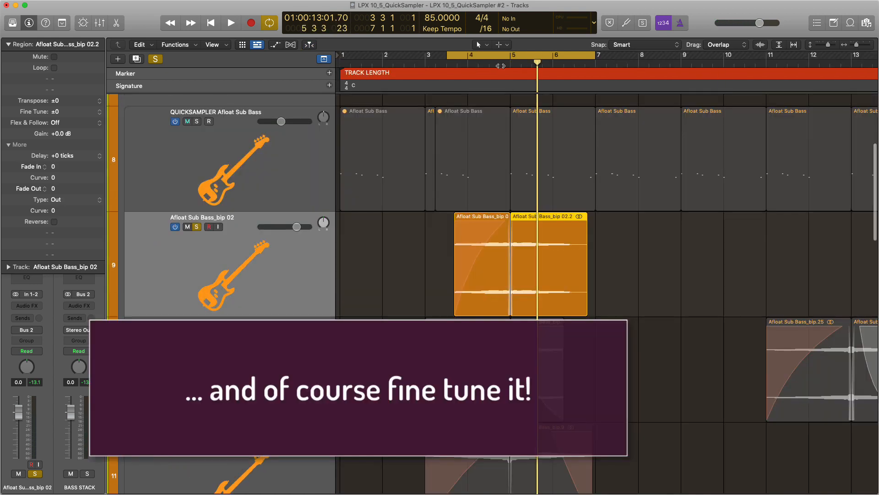
double_click(500, 66)
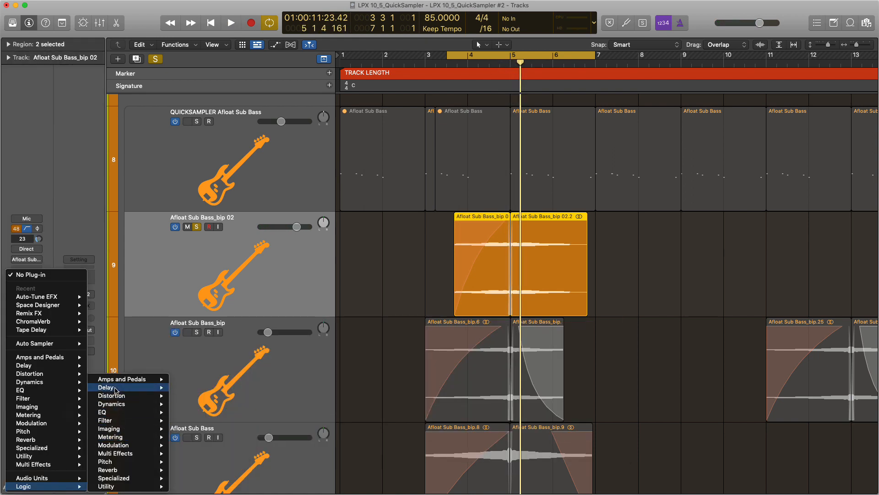
Step: Insert the Pedalboard plug-in on Afloat Sub Bass_bip 02, add the Wham pedal and play the result
mouse_move(121, 378)
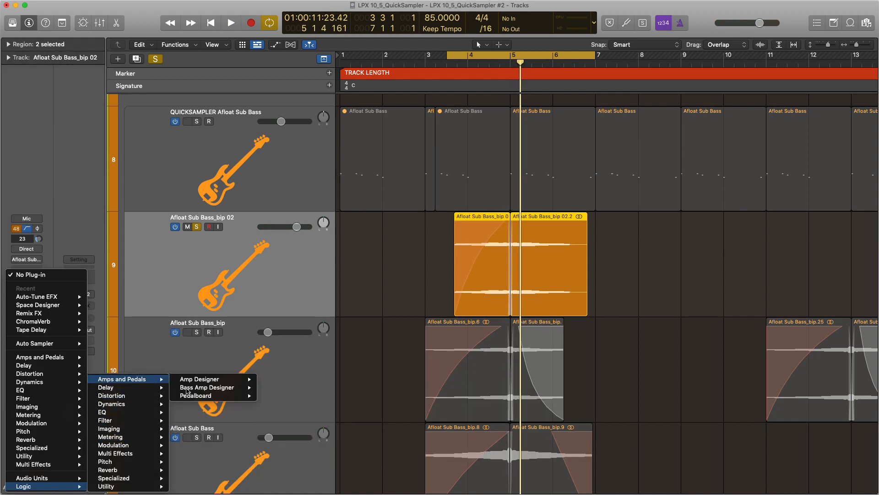
mouse_move(196, 395)
left_click(275, 397)
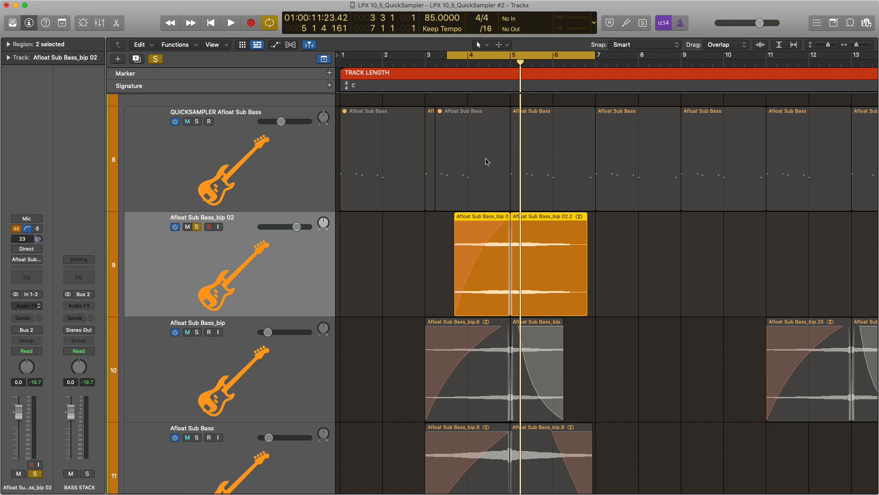
left_click_drag(778, 202, 778, 223)
left_click_drag(687, 246, 211, 195)
key("space")
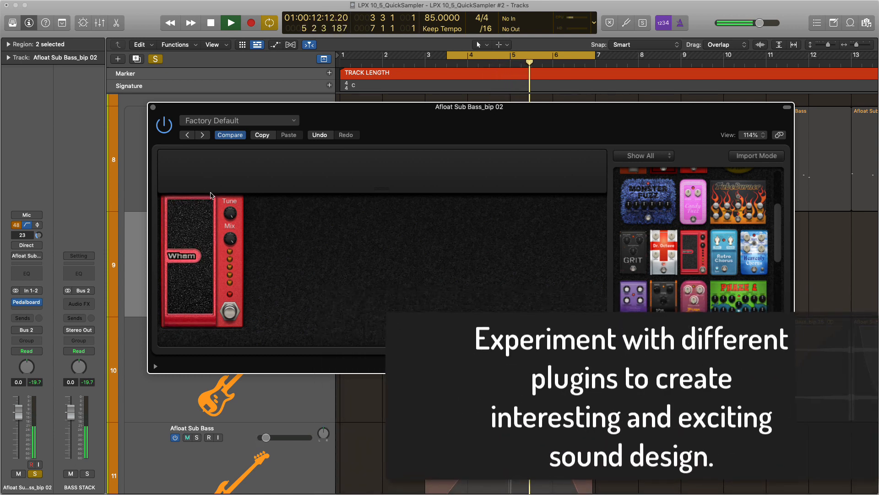
Step: Add the Grit pedal after Wham, adjust its distortion and volume during playback, and close the Pedalboard
left_click_drag(633, 254, 297, 281)
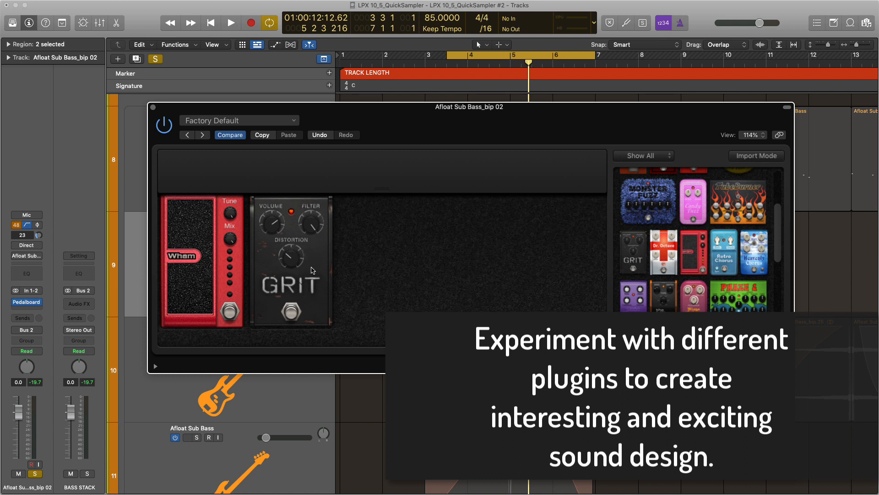
key("space")
left_click_drag(295, 267, 297, 256)
left_click_drag(276, 227, 275, 225)
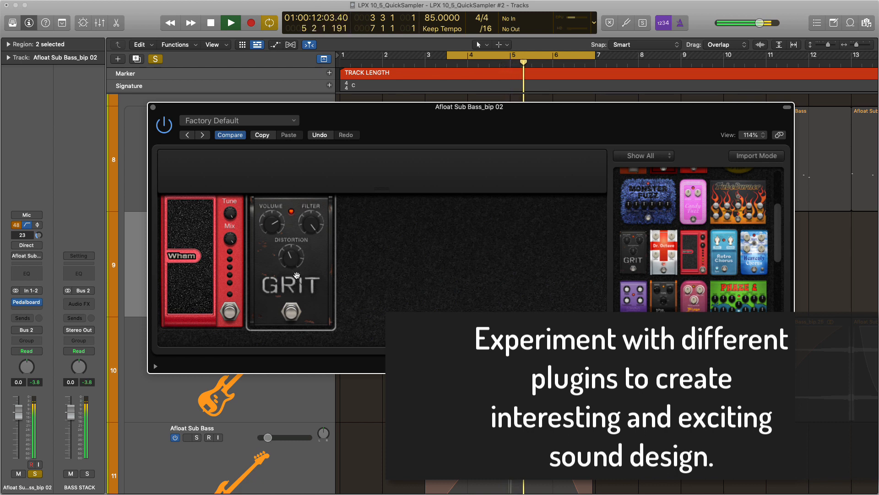
left_click(153, 108)
Step: Bypass the Pedalboard and insert a stereo Bitcrusher on Afloat Sub Bass_bip 02
left_click(15, 302)
left_click(31, 308)
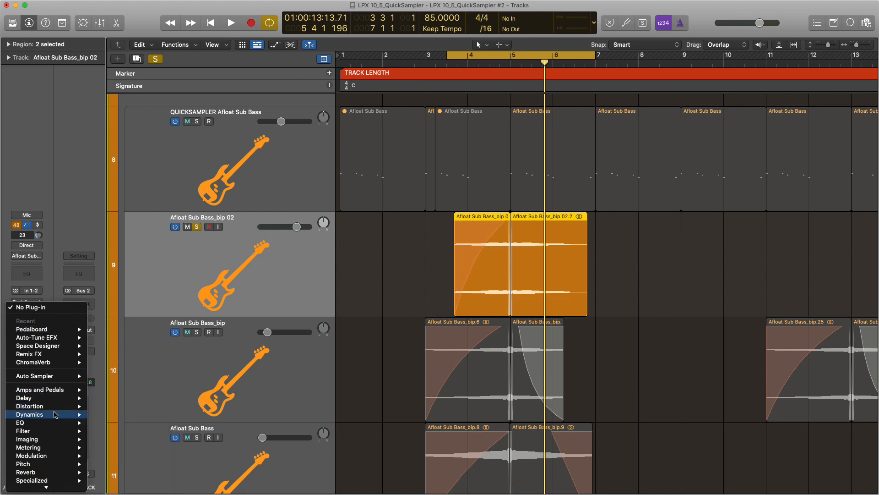
mouse_move(55, 406)
mouse_move(109, 406)
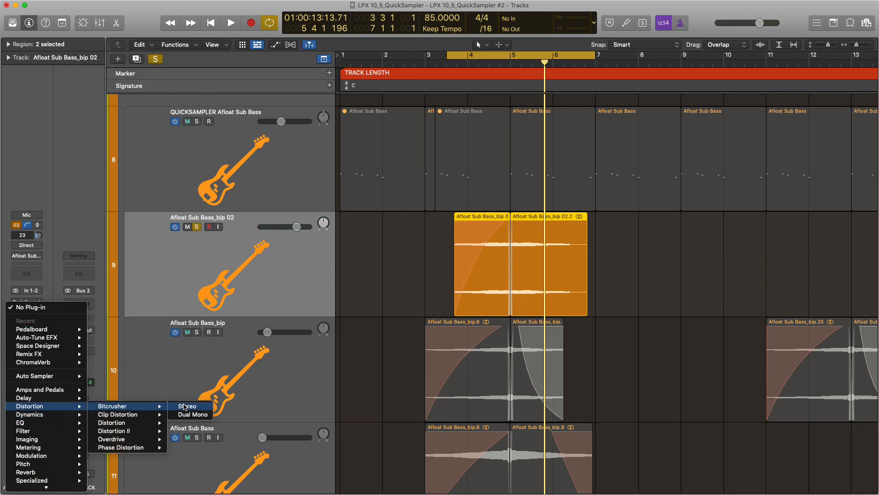
left_click(184, 405)
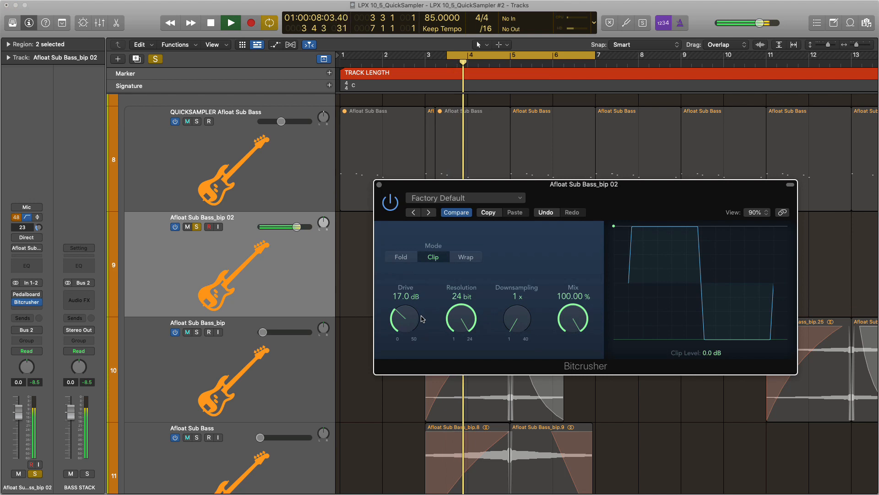
Step: Adjust the Bitcrusher's drive and lower its mix during playback
left_click_drag(406, 320, 407, 313)
left_click_drag(572, 316, 571, 353)
mouse_move(405, 328)
left_mouse_down()
mouse_move(406, 309)
mouse_move(413, 343)
left_mouse_up()
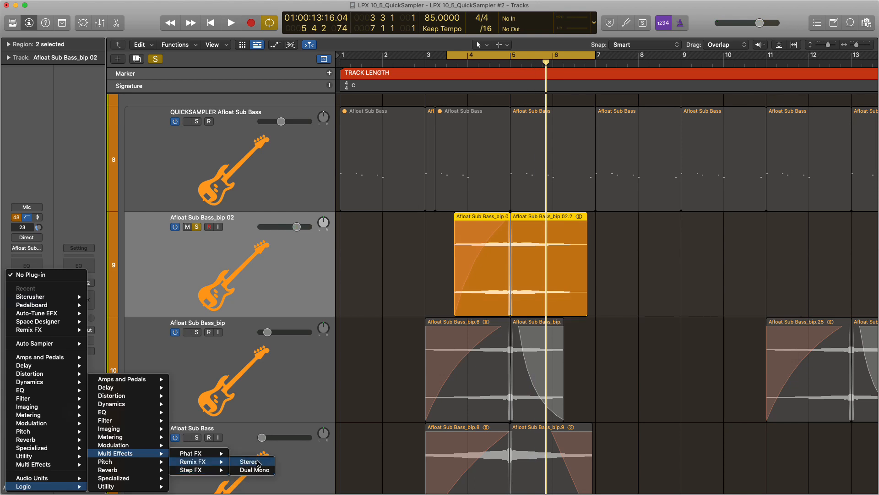
Step: Insert a stereo Remix FX after the Bitcrusher and set the track's automation mode to Latch
left_click(258, 463)
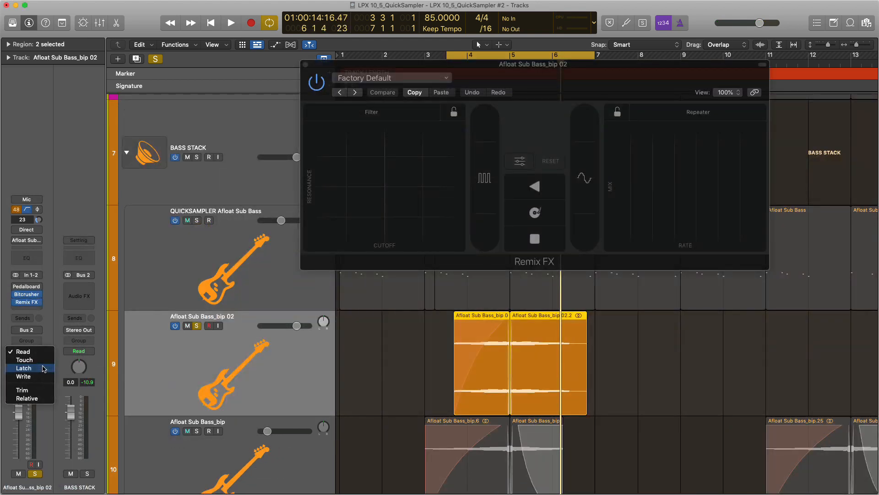
left_click(44, 368)
Step: Record Remix FX automation over the cycle by performing gater, downsampler and filter moves during playback
key("space")
mouse_move(486, 181)
left_mouse_down()
mouse_move(488, 130)
mouse_move(497, 251)
left_mouse_up()
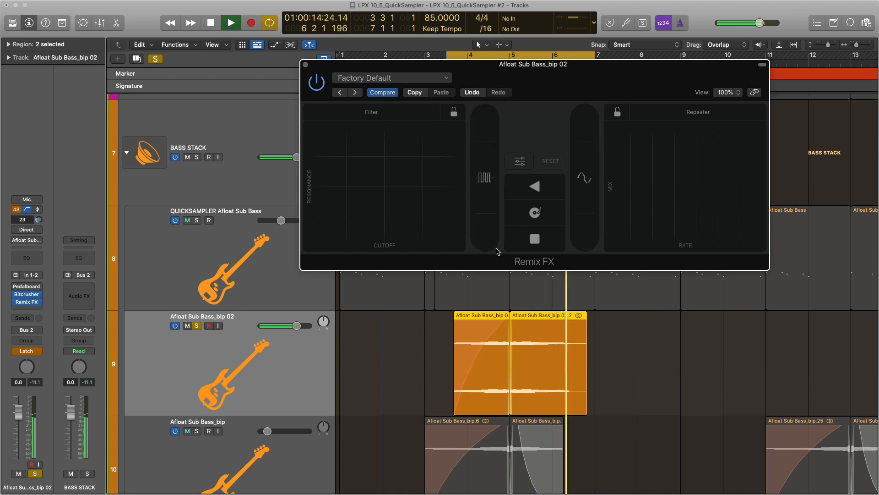
key("space")
key("space")
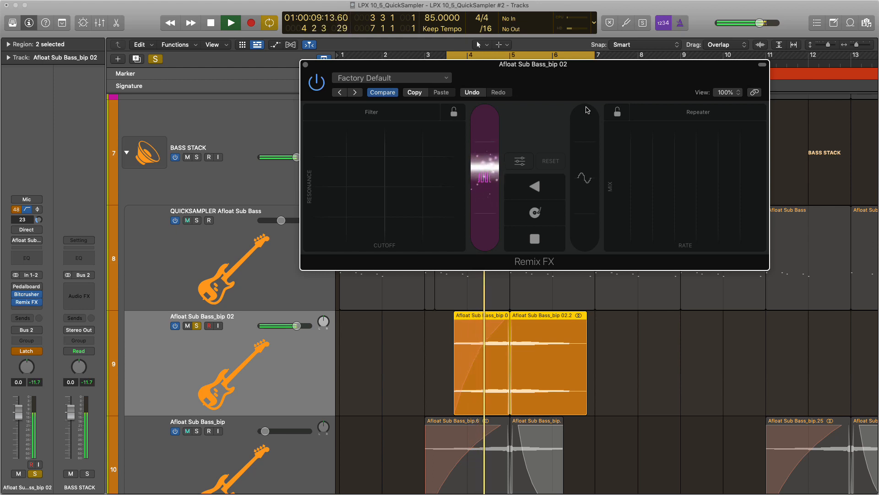
left_click_drag(587, 109, 587, 207)
key("space")
key("space")
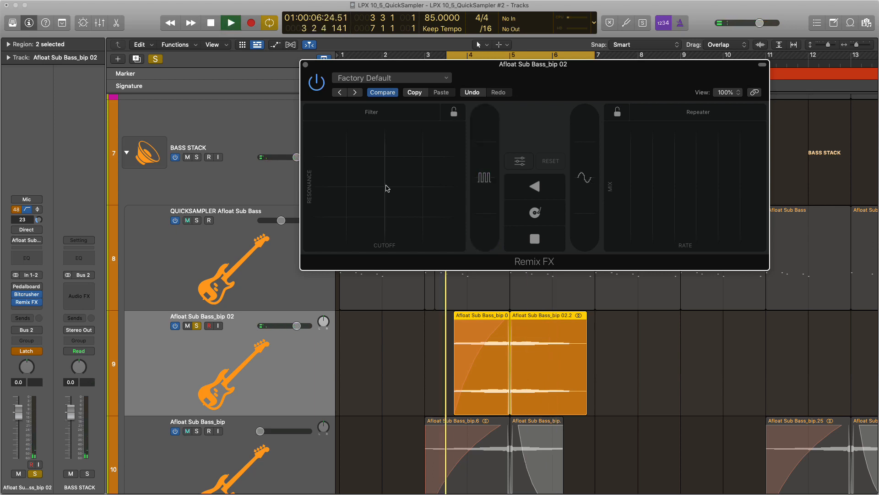
mouse_move(387, 188)
left_mouse_down()
mouse_move(418, 168)
mouse_move(419, 145)
mouse_move(338, 224)
left_mouse_up()
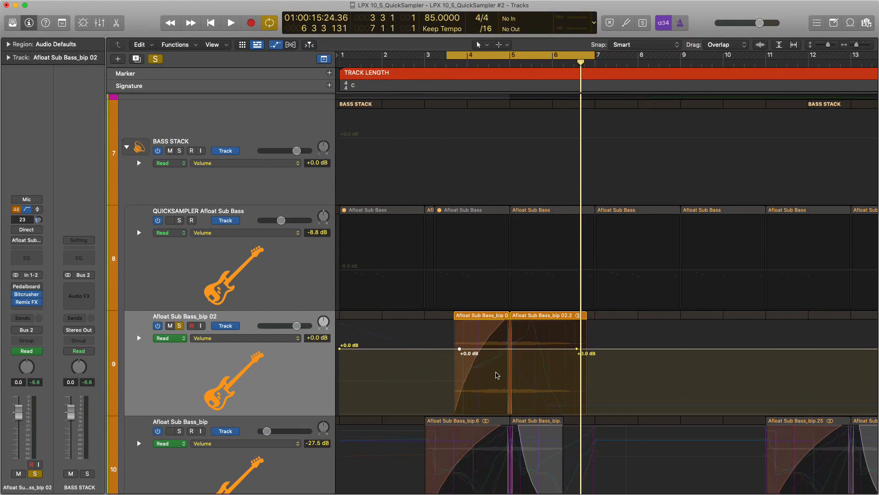
Step: Shape the Afloat Sub Bass_bip 02 volume automation to rise from -∞ to 0 dB and fall back to -∞, and hide automation
left_click_drag(442, 351, 443, 415)
left_click_drag(611, 347, 591, 415)
left_click_drag(578, 350, 537, 349)
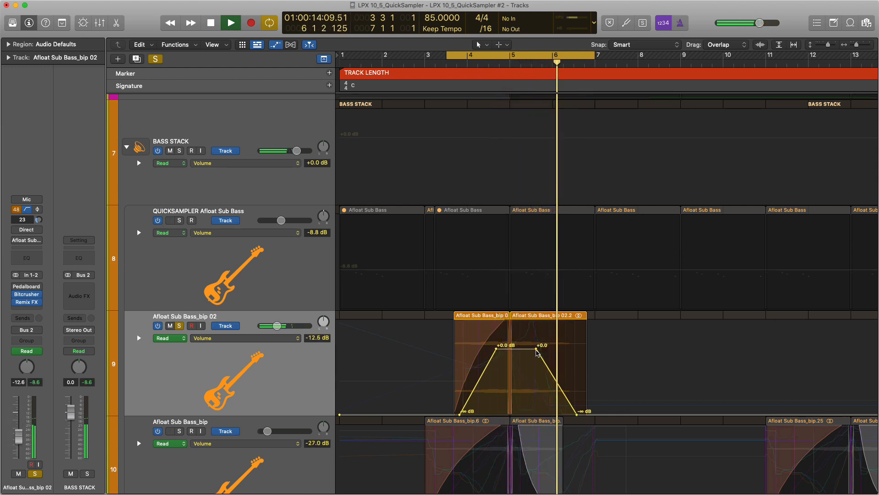
key("space")
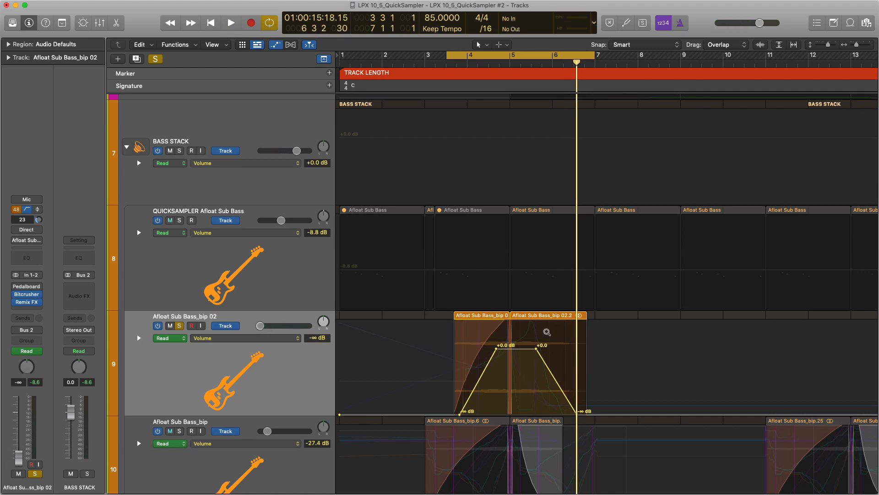
key("a")
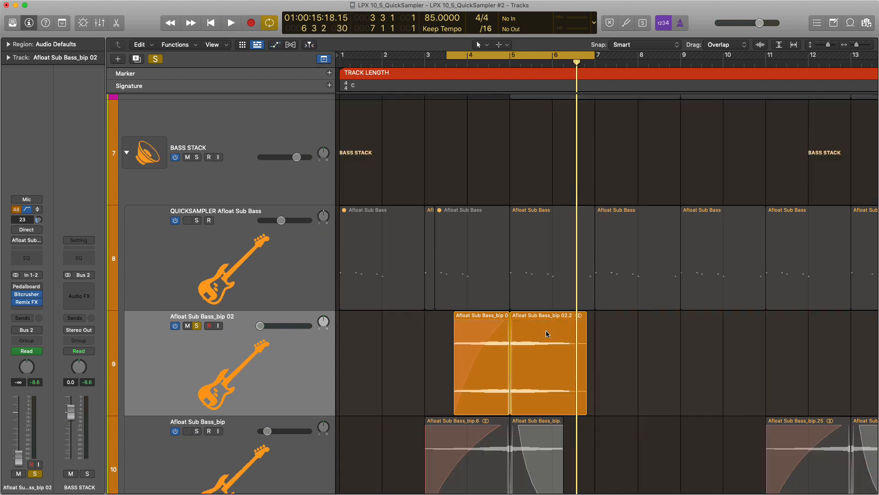
key("z")
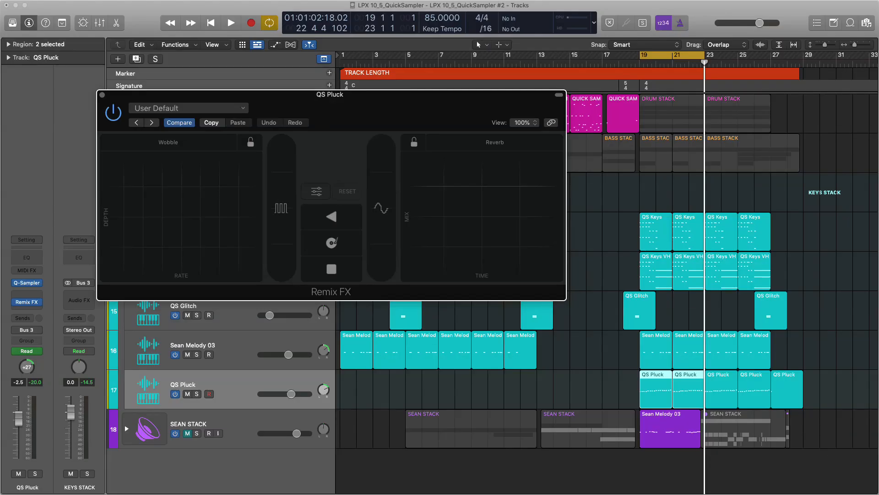
Step: Play the QS Pluck part and examine its Remix FX reverb moves
key("space")
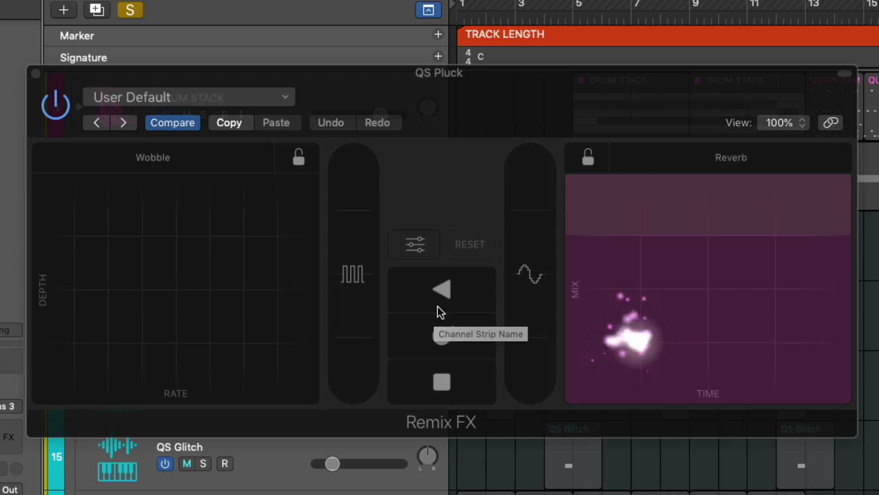
key("space")
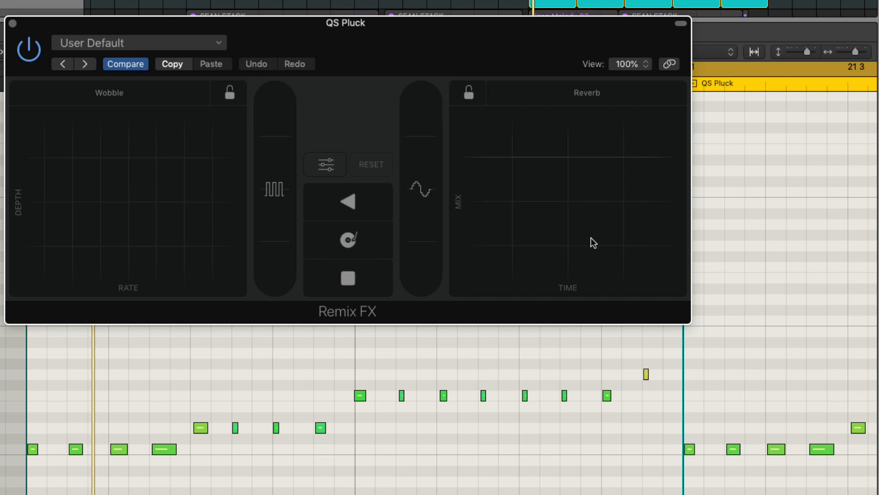
Step: Select the high QS Pluck note just before bar 21 and trigger the Remix FX Reverb pad to demonstrate its effect
left_click_drag(642, 361, 660, 389)
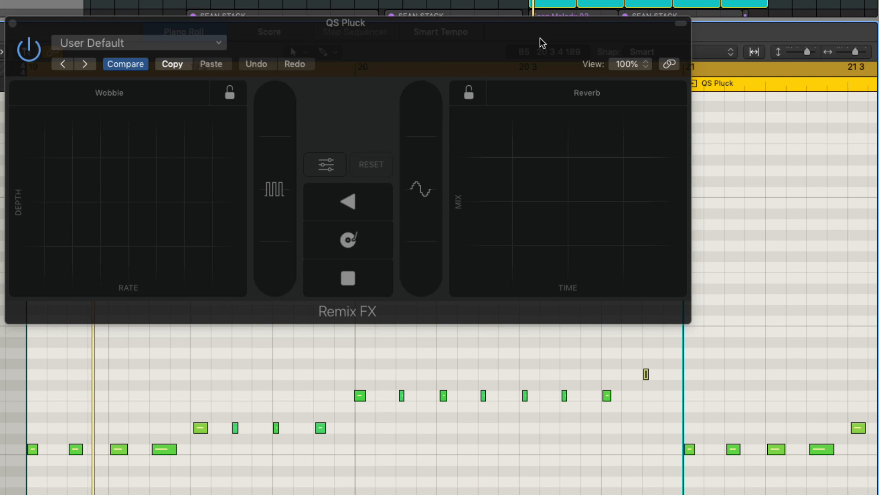
mouse_move(511, 243)
left_mouse_down()
mouse_move(510, 215)
mouse_move(526, 261)
mouse_move(511, 238)
mouse_move(541, 268)
mouse_move(502, 223)
mouse_move(508, 272)
mouse_move(521, 230)
mouse_move(526, 264)
mouse_move(503, 260)
mouse_move(498, 243)
mouse_move(521, 254)
mouse_move(506, 247)
mouse_move(562, 241)
mouse_move(605, 212)
mouse_move(585, 200)
mouse_move(564, 204)
mouse_move(496, 253)
left_mouse_up()
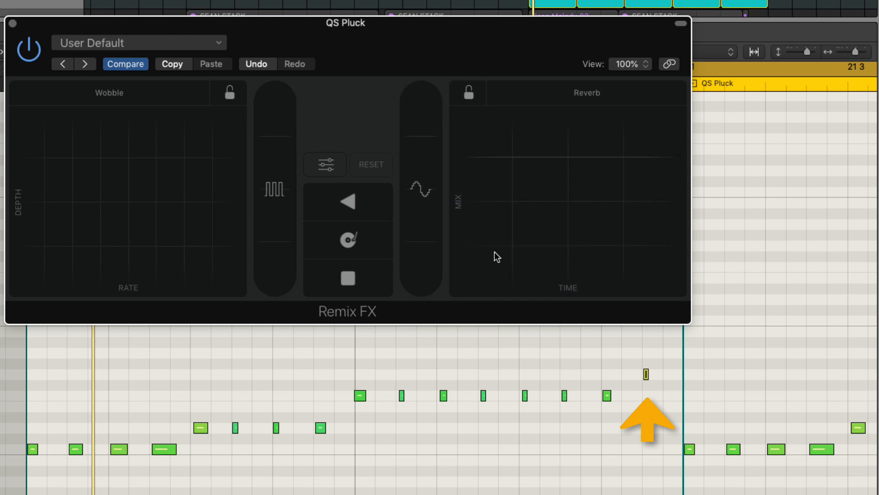
left_click_drag(495, 251, 494, 251)
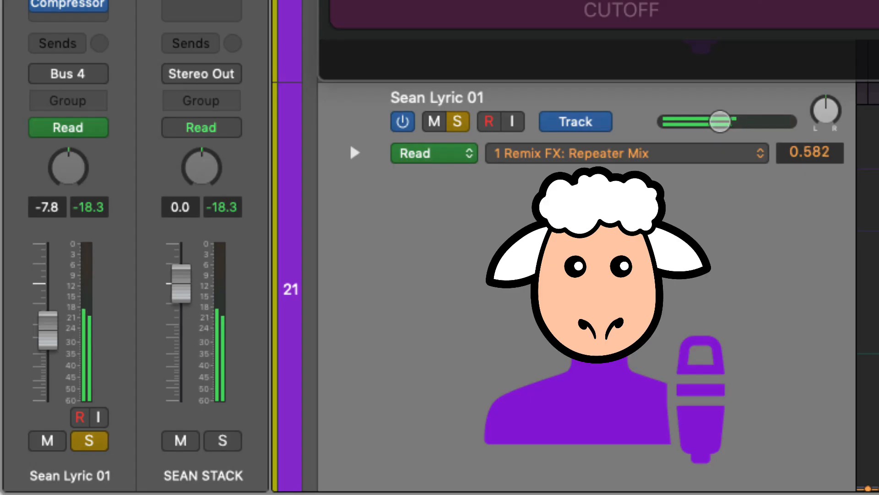
Step: Play the Lyric 01 vocal and examine its Repeater Mix automation, sweeping the Remix FX Repeater pad to demonstrate the moves
type("Sean")
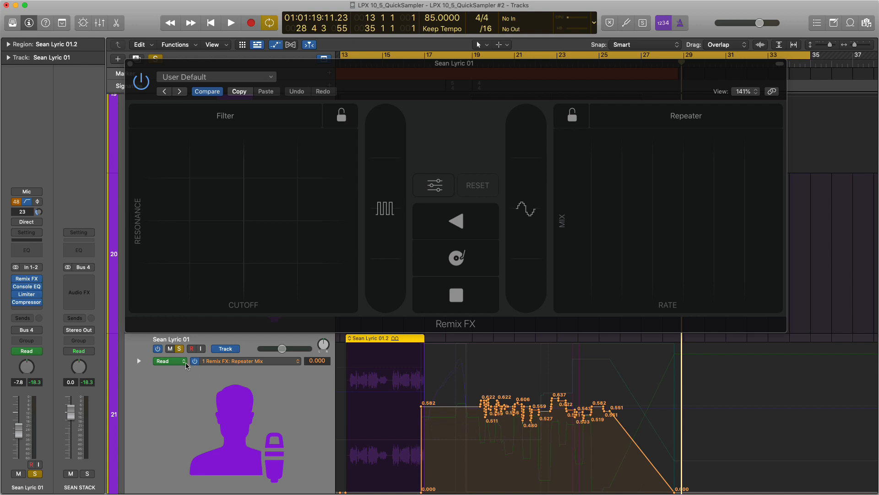
left_click(174, 361)
left_click(261, 379)
mouse_move(692, 225)
left_mouse_down()
mouse_move(621, 238)
mouse_move(698, 230)
mouse_move(719, 204)
mouse_move(632, 234)
mouse_move(576, 224)
left_mouse_up()
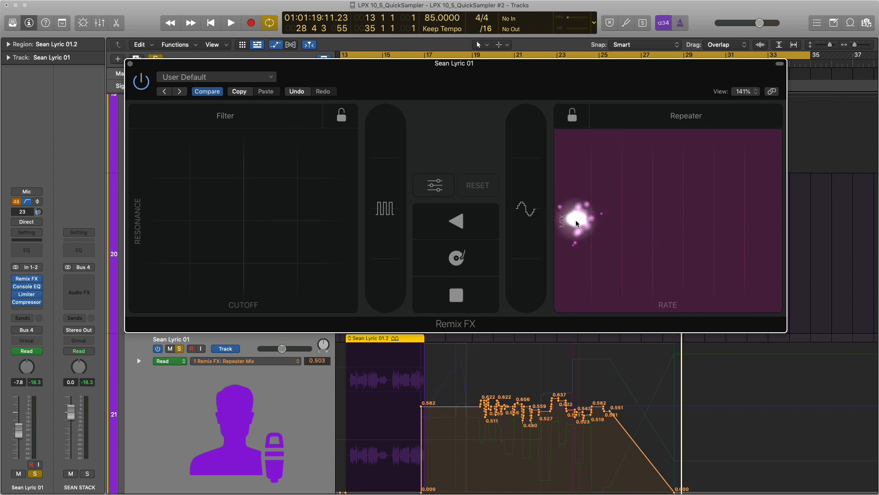
key("space")
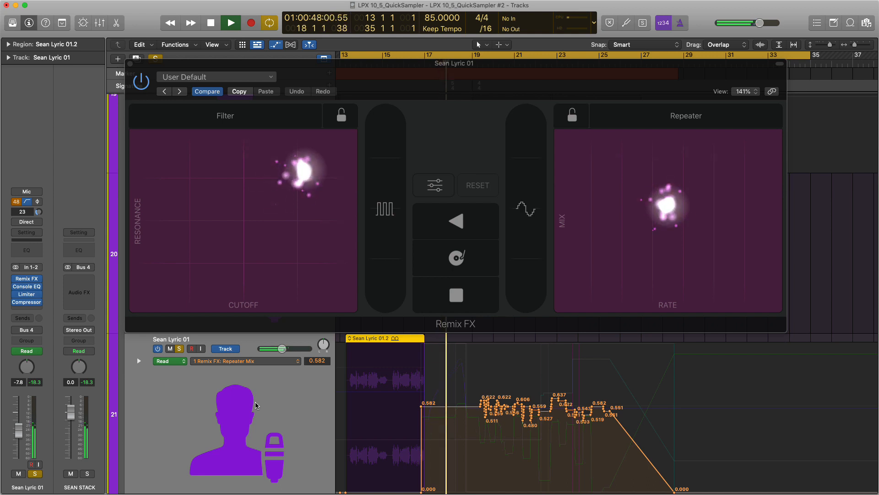
left_click(589, 215)
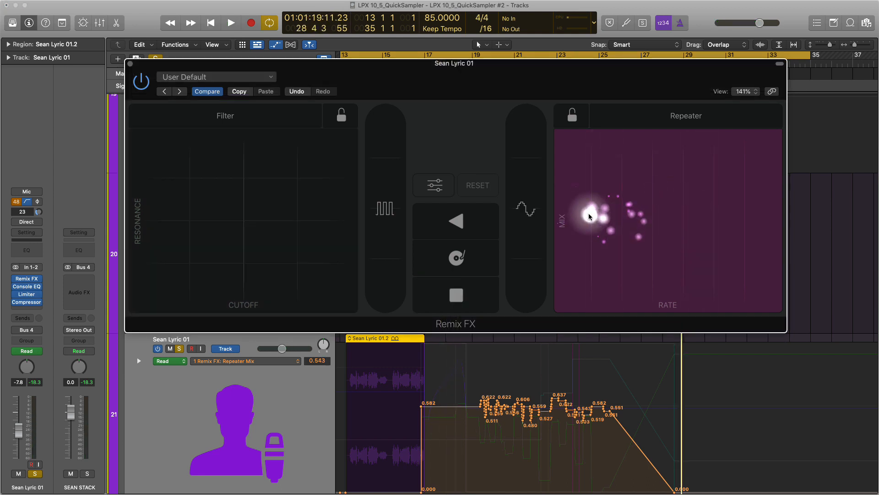
mouse_move(590, 215)
left_mouse_down()
mouse_move(579, 210)
mouse_move(623, 216)
mouse_move(607, 219)
mouse_move(638, 210)
mouse_move(640, 218)
left_mouse_up()
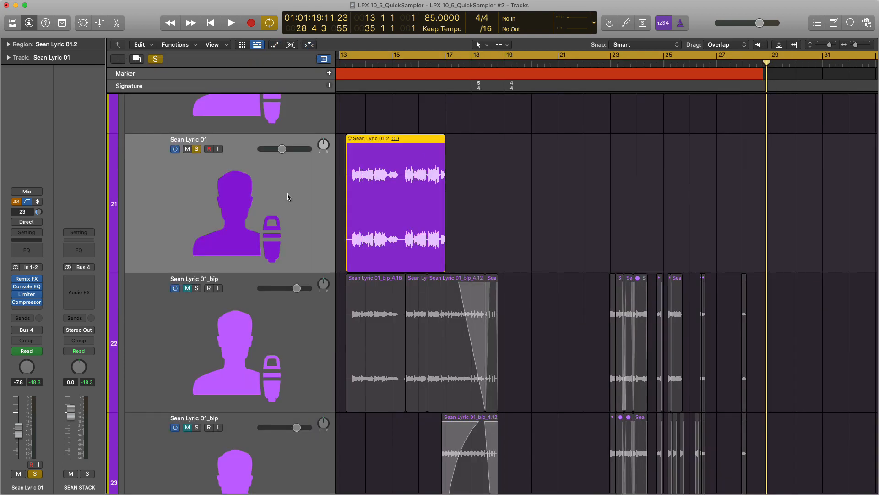
Step: Bounce the Lyric 01 vocal region in place to a new track, with the name ending in _bip_01 and the source left intact
key("ctrl+b")
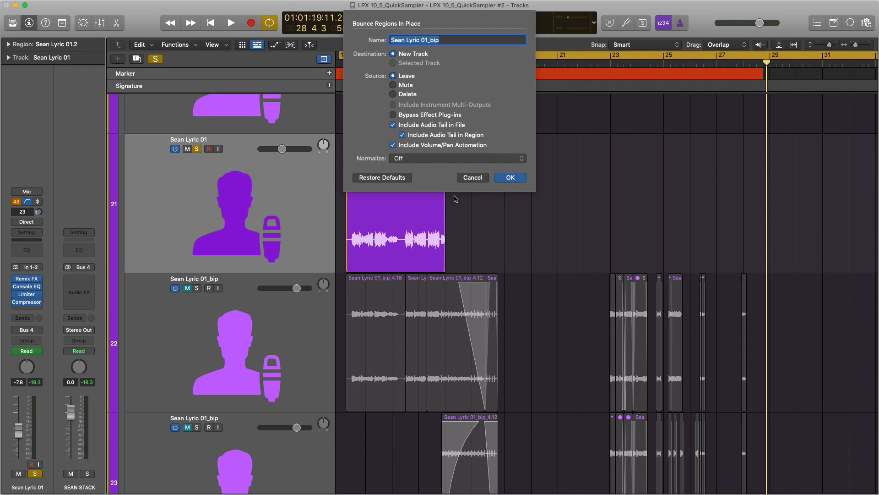
left_click(450, 40)
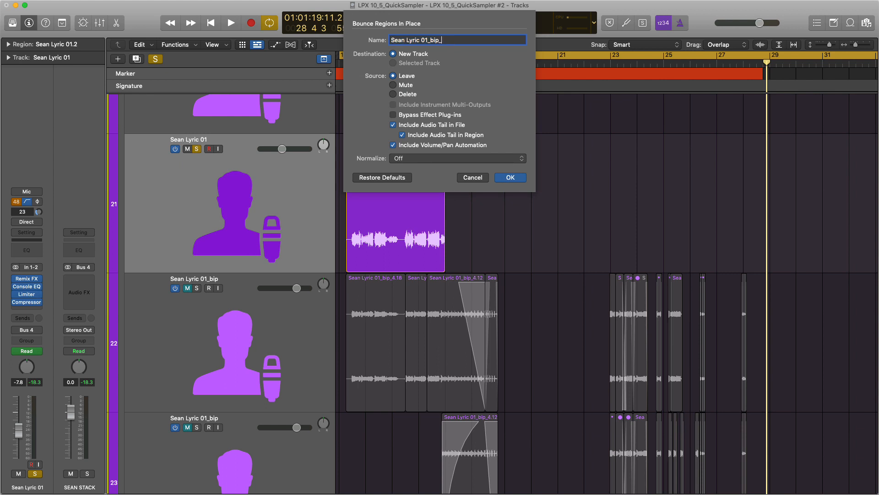
key("Return")
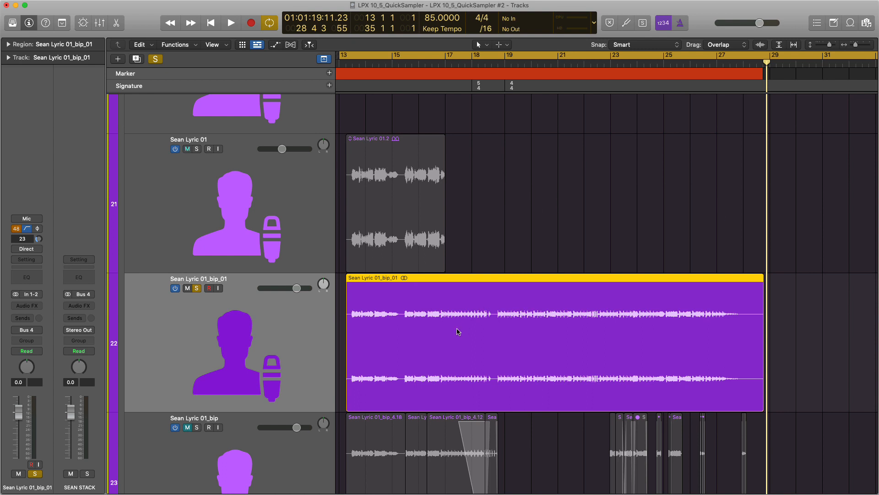
Step: Cut out the short section of the bounced vocal just before and after bar 19 and delete it
left_click_drag(479, 300, 604, 421)
left_click_drag(429, 404, 470, 403)
left_click(464, 164)
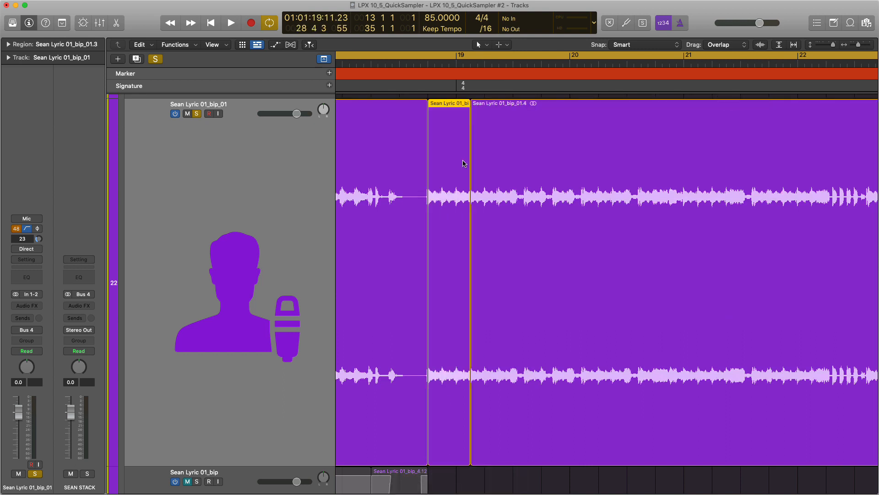
key("Delete")
Step: Slice the bounced vocal further around bar 20 and delete short sections between the slices
left_click_drag(523, 375, 675, 448)
left_click(540, 174)
left_click_drag(540, 153, 652, 229)
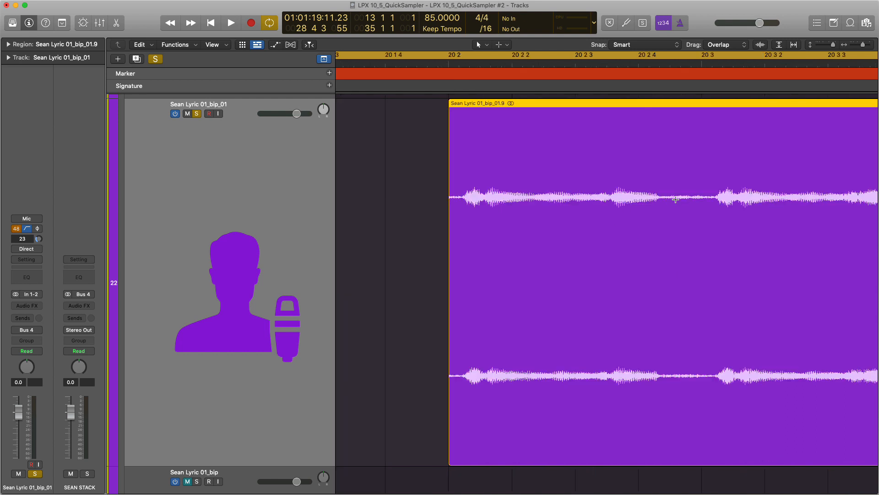
left_click_drag(676, 199, 731, 210)
key("Delete")
left_click(650, 133, "ctrl+alt")
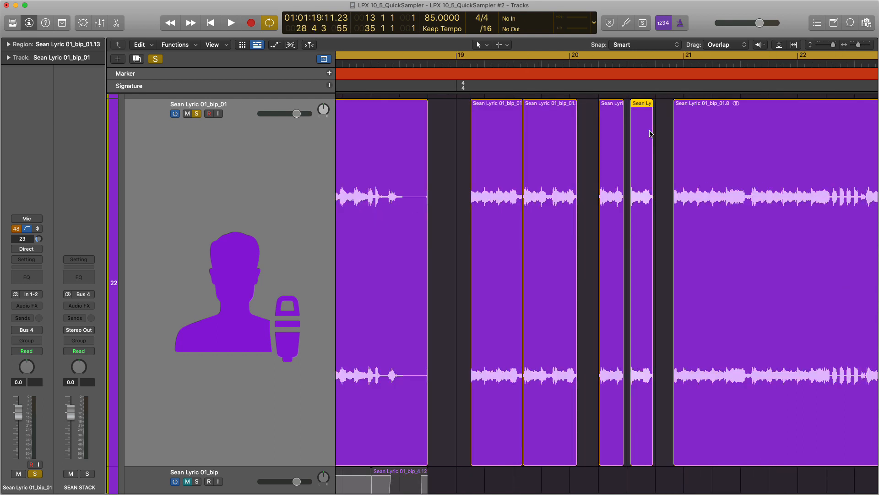
left_click(623, 200, "ctrl+alt")
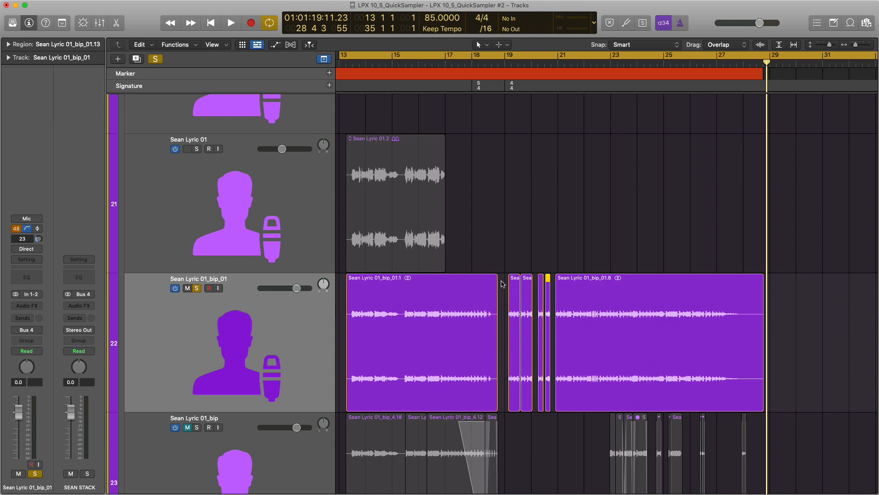
left_click_drag(503, 284, 645, 294)
key("Delete")
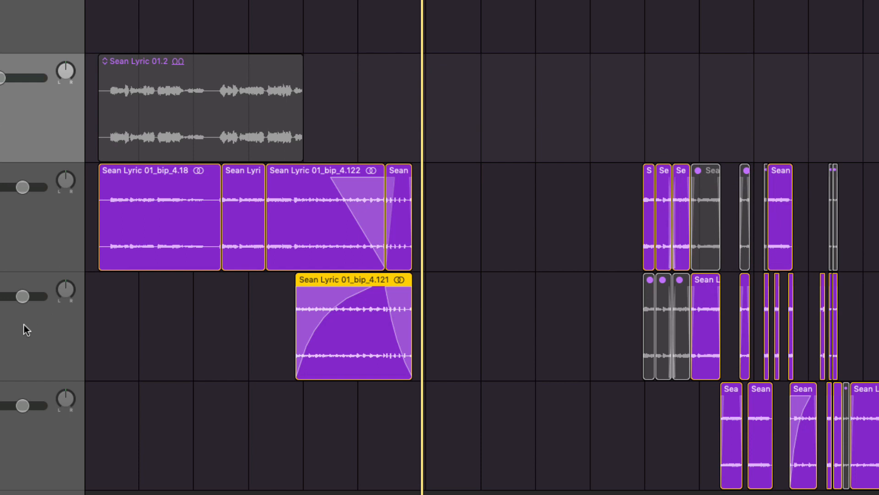
Step: Select vocal track 23 and examine its Auto-Tune EFX+ pitch and throat settings, closing the plug-in when finished
left_click(24, 325)
left_click_drag(294, 257, 338, 258)
left_click(269, 330)
mouse_move(41, 305)
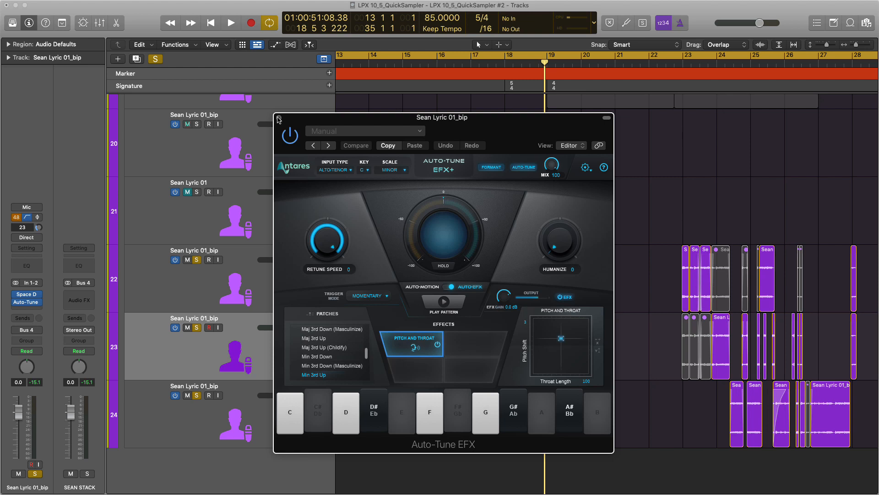
left_click(278, 118)
Step: Examine the fades on the overlapping vocal regions of tracks 22 and 23 between bars 17 and 19
left_click_drag(452, 226, 609, 414)
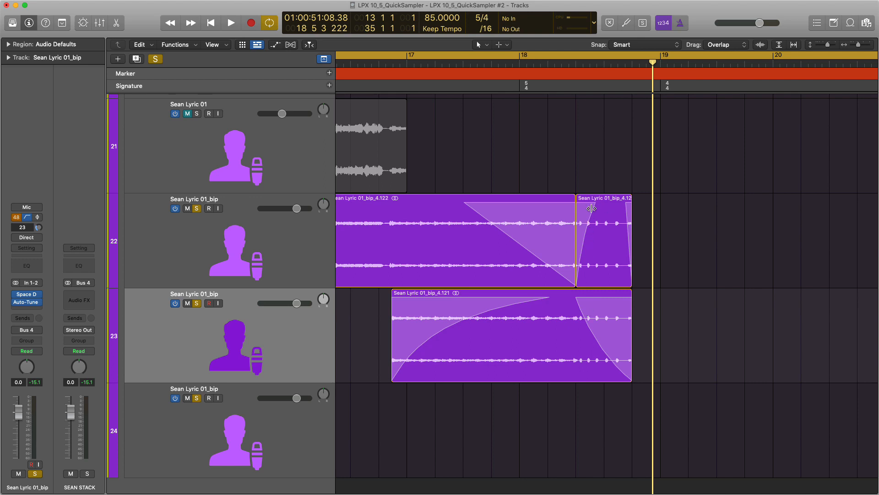
left_click(595, 203)
left_click_drag(596, 204, 594, 204)
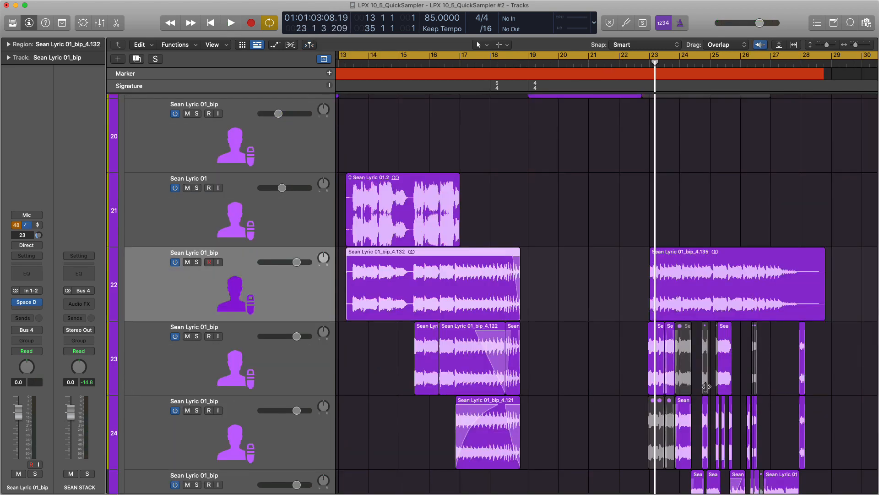
Step: Examine the sliced vocal regions on tracks 23 to 25 from bar 23 to 28 and compare their Space D and Auto-Tune effects
scroll(707, 387, "down", 3)
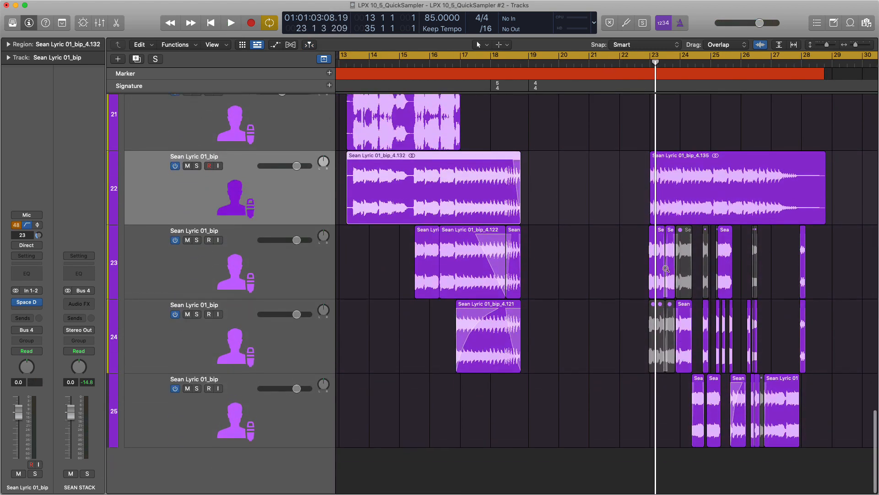
left_click_drag(636, 214, 829, 472)
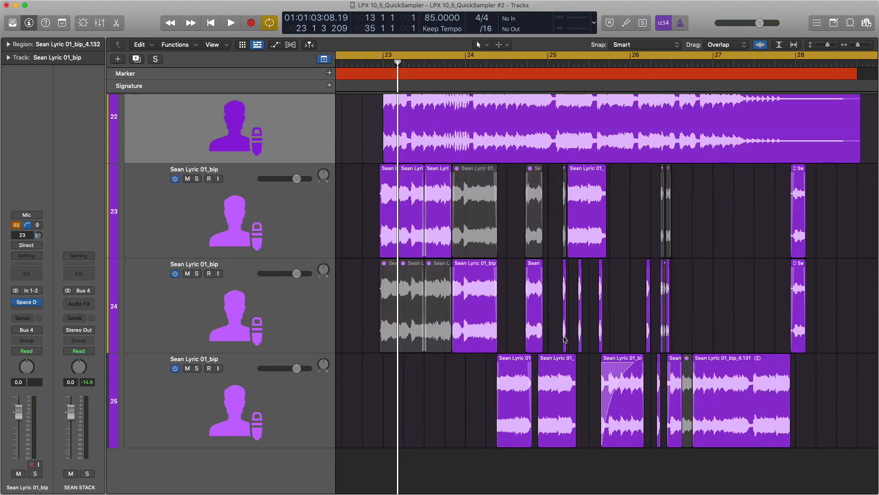
left_click(245, 231)
mouse_move(21, 306)
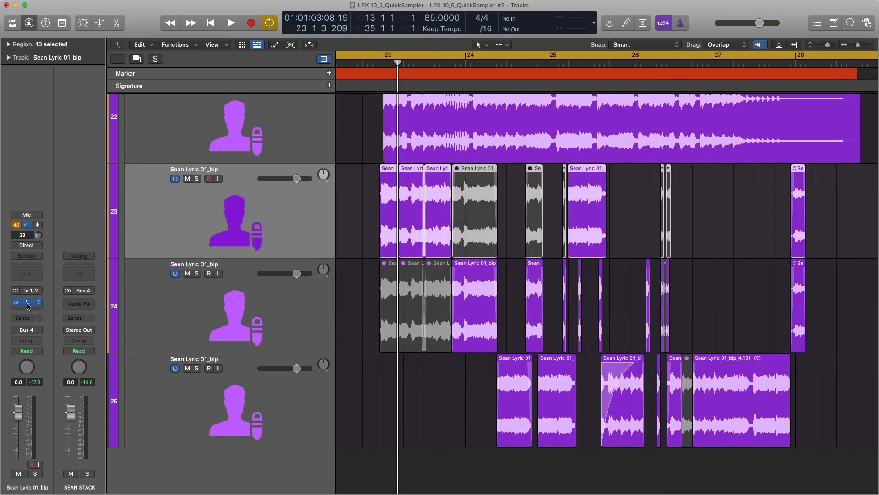
left_click(252, 303)
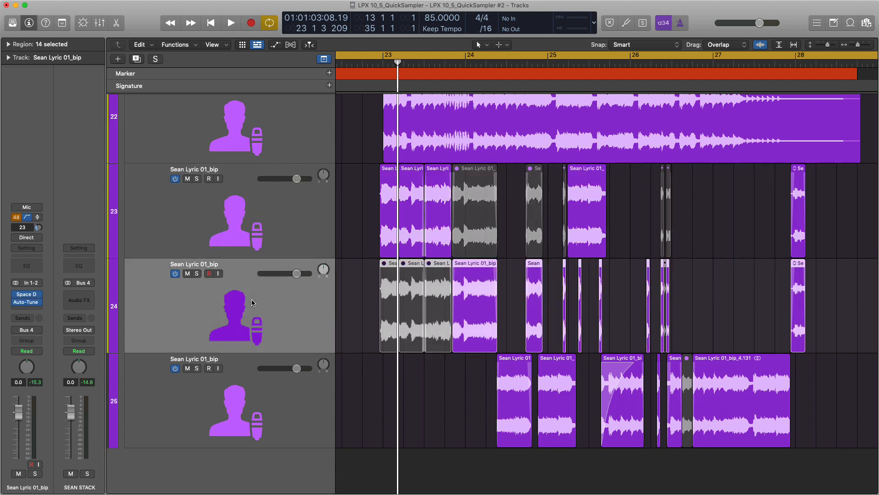
mouse_move(30, 304)
left_click(27, 302)
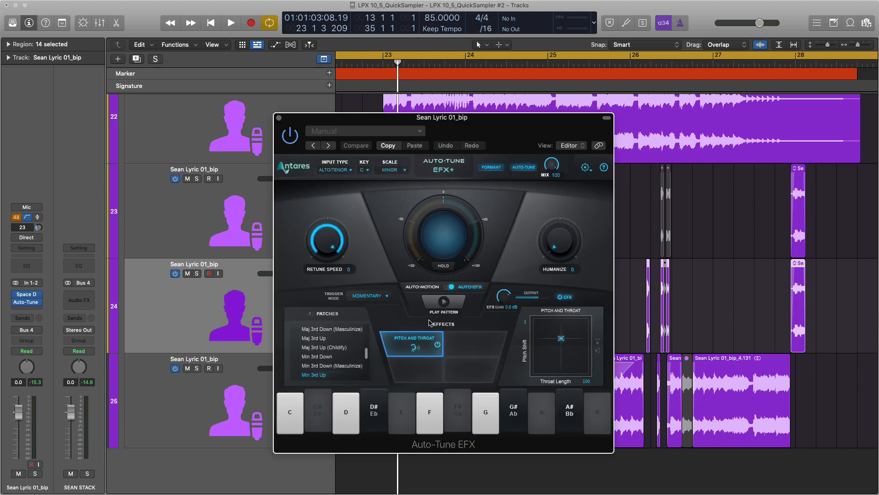
left_click(279, 117)
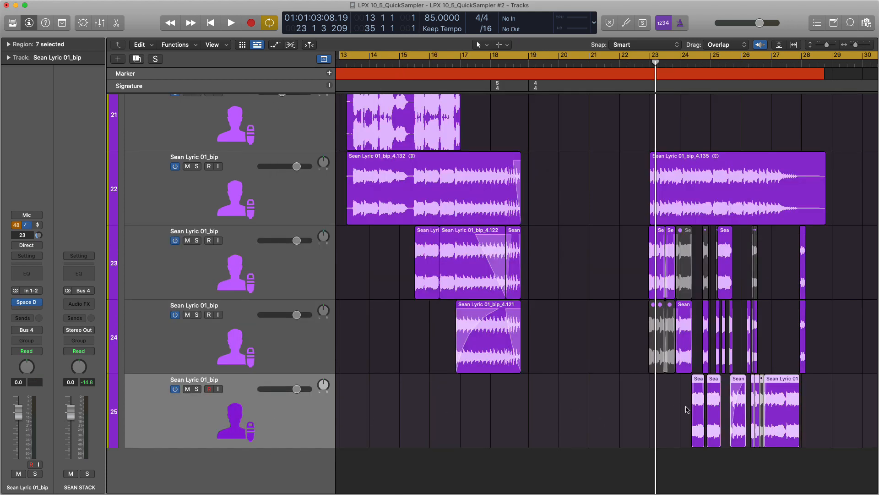
left_click_drag(249, 413, 264, 314)
left_click_drag(614, 210, 820, 383, "ctrl+alt")
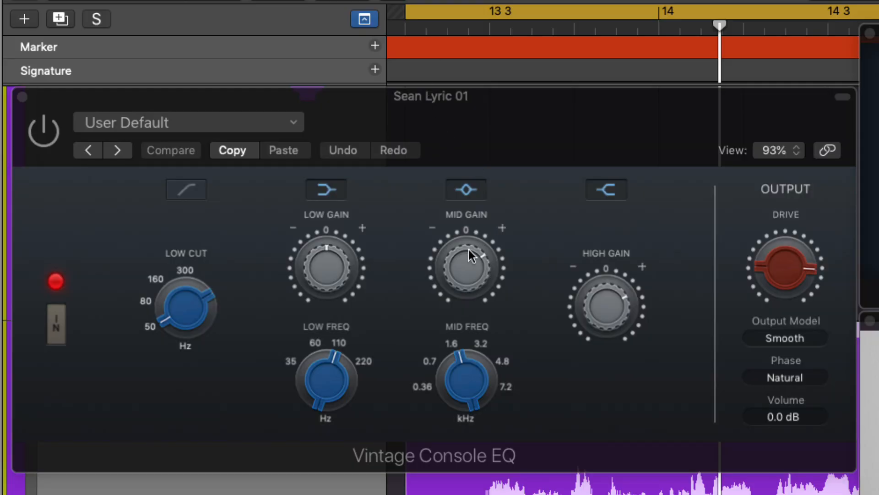
Step: Play the Lyric 01 vocal to compare the Vintage Console EQ bypassed and active, and examine its drive and the Compressor release
mouse_move(465, 372)
mouse_move(794, 274)
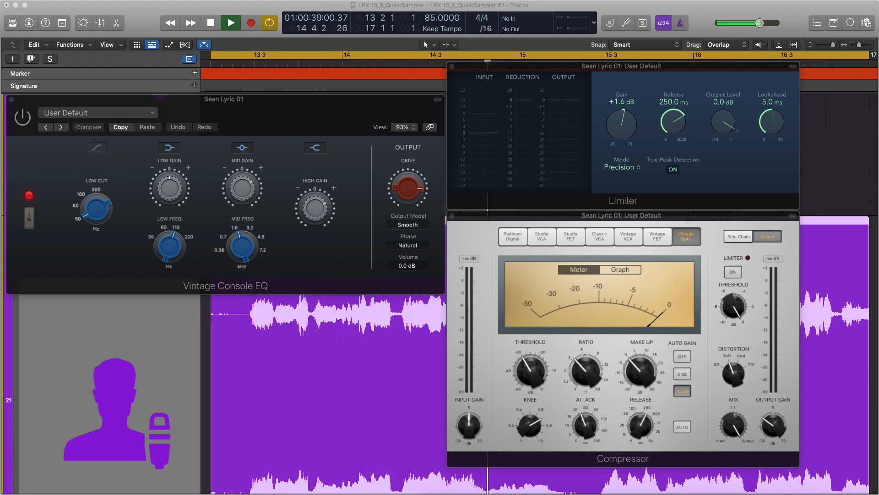
key("space")
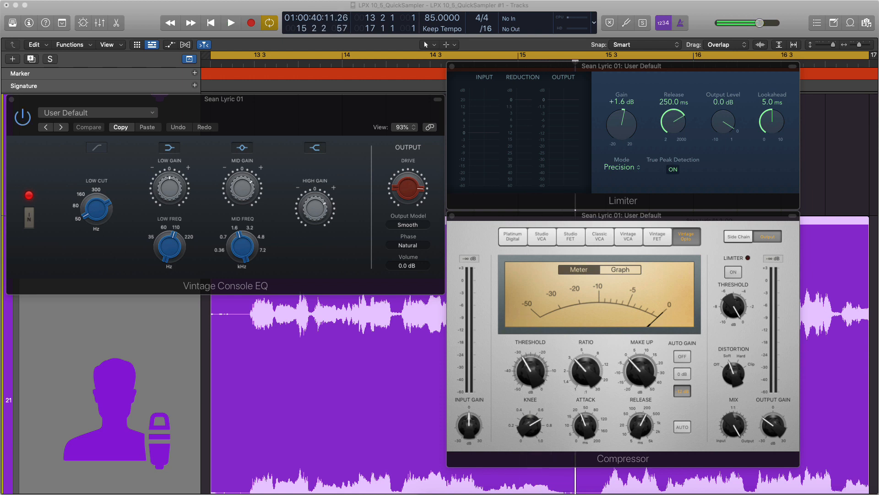
key("space")
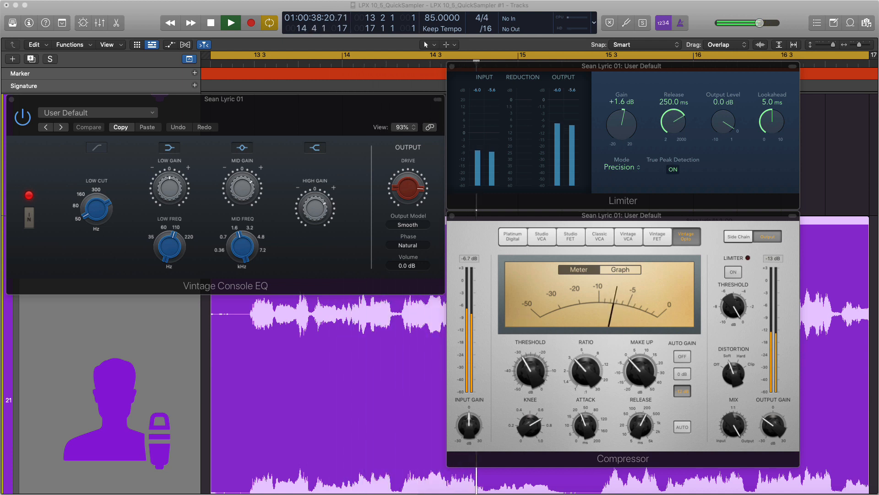
key("space")
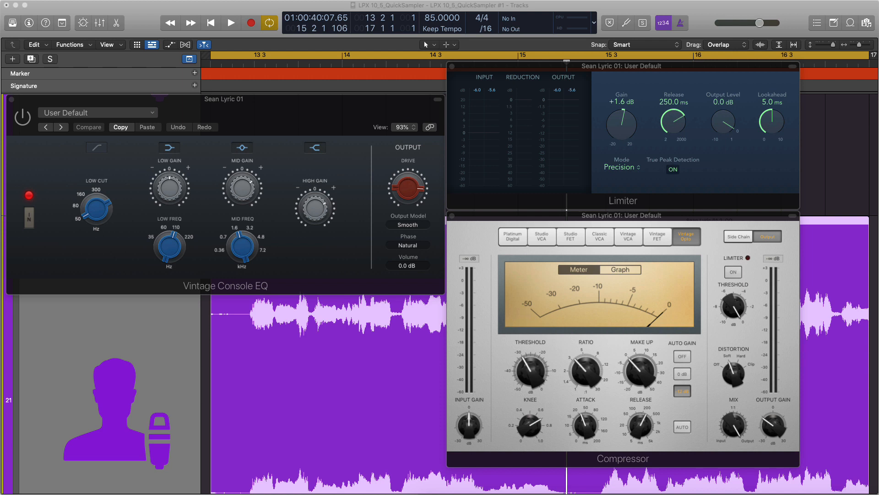
key("space")
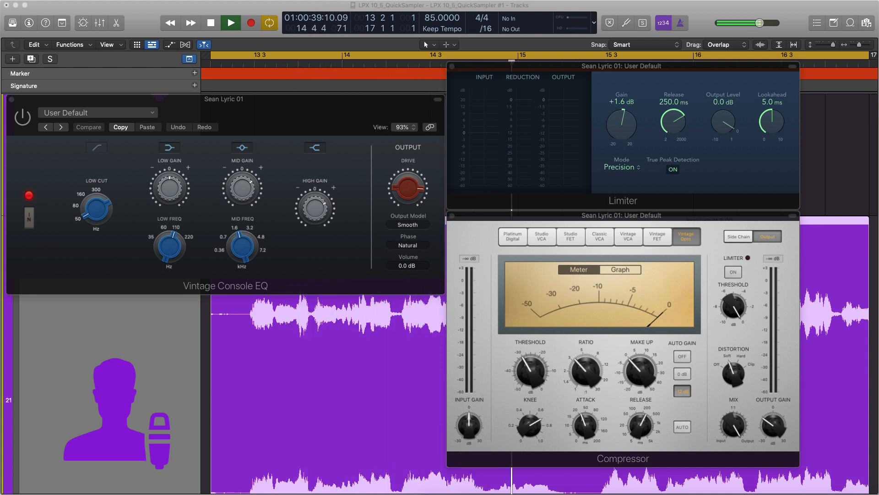
key("space")
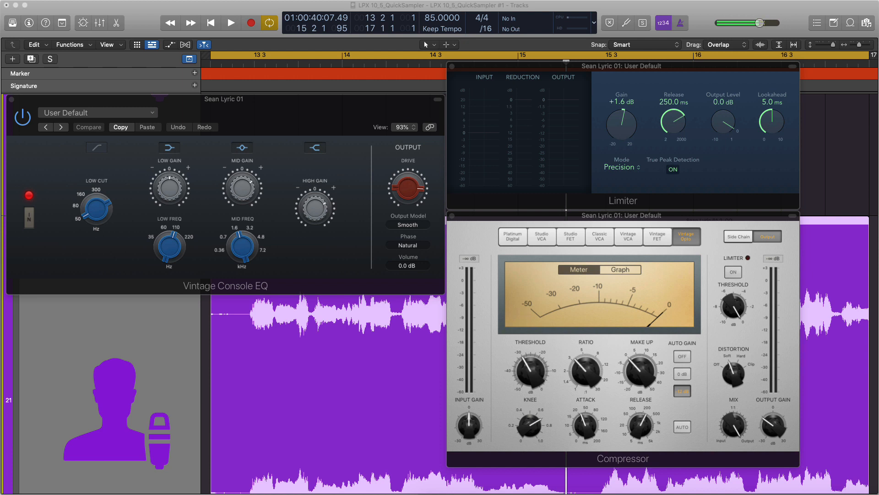
key("space")
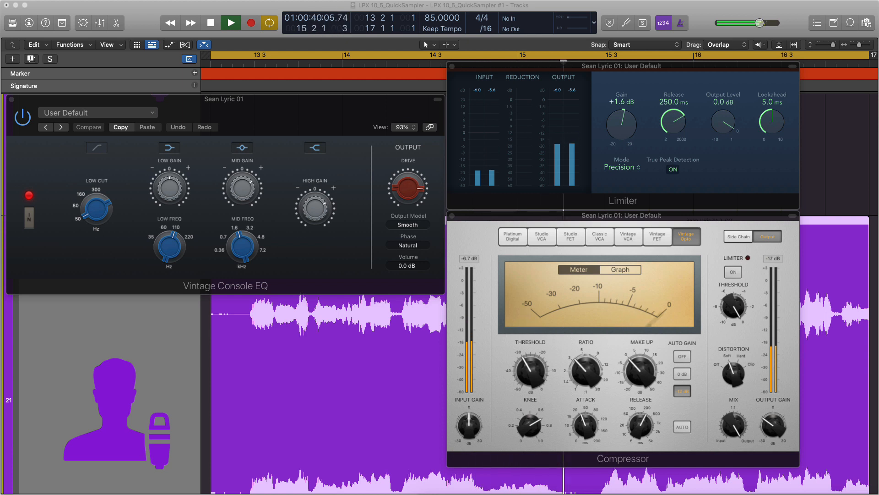
key("space")
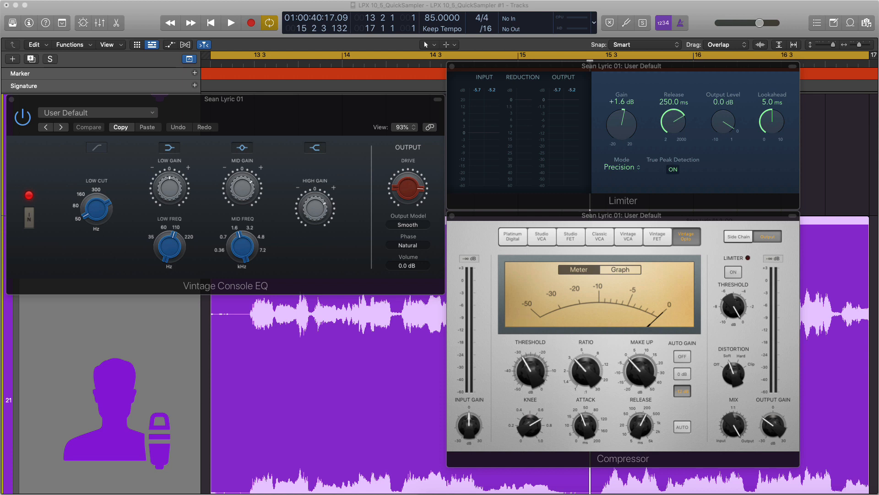
mouse_move(645, 432)
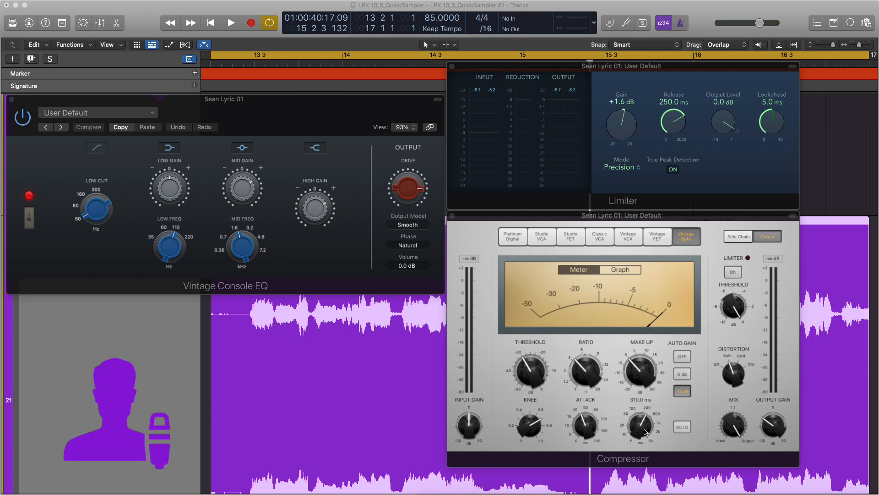